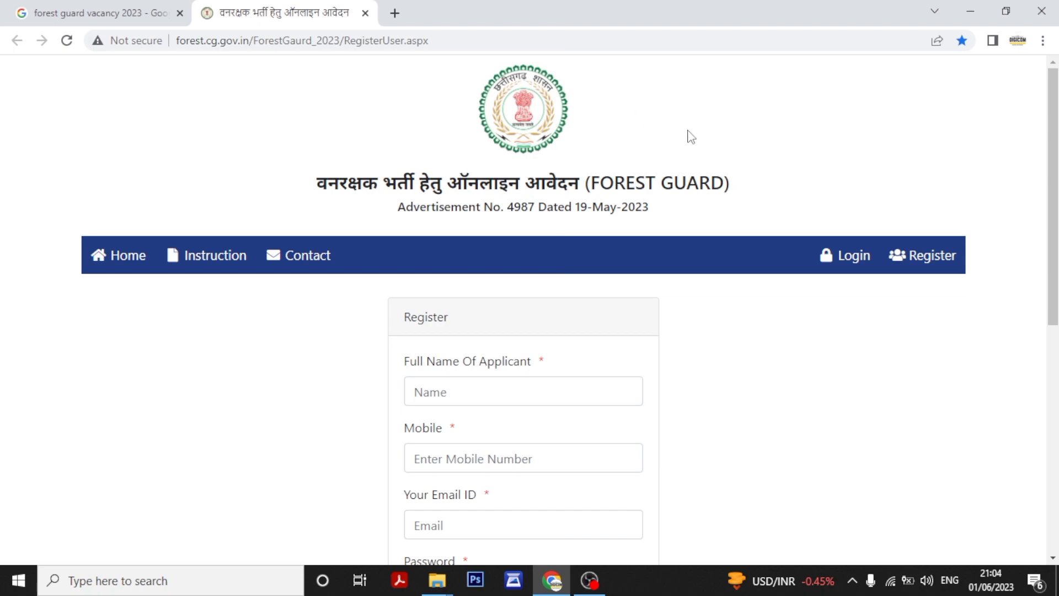
Select the page address, then reload the registration page and scroll to the form.
click(524, 38)
click(525, 38)
double_click(524, 39)
drag(525, 39, 171, 43)
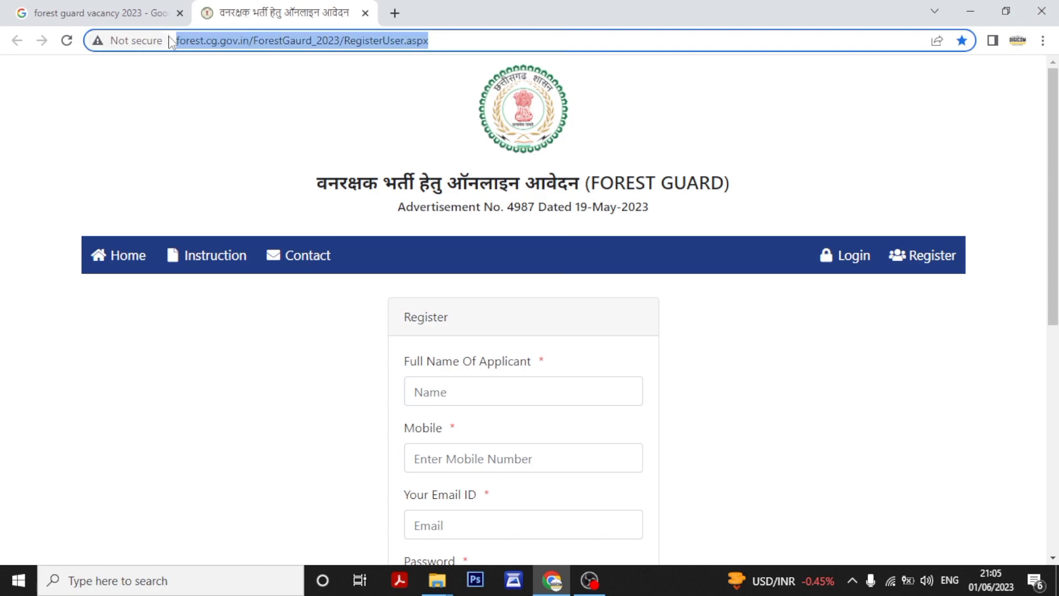
click(241, 141)
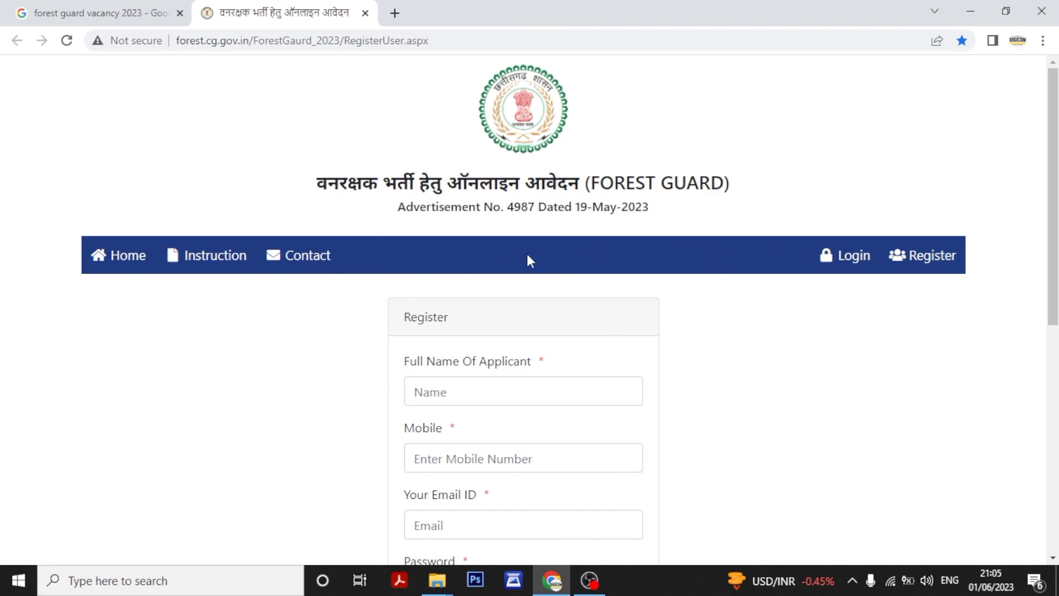
scroll(496, 256, down, 1)
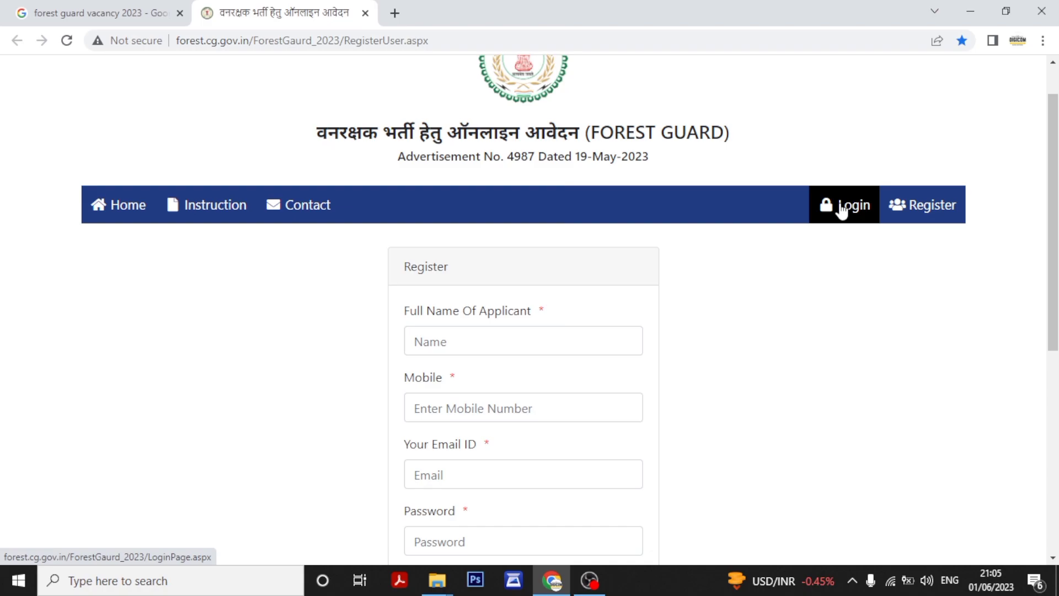
click(918, 203)
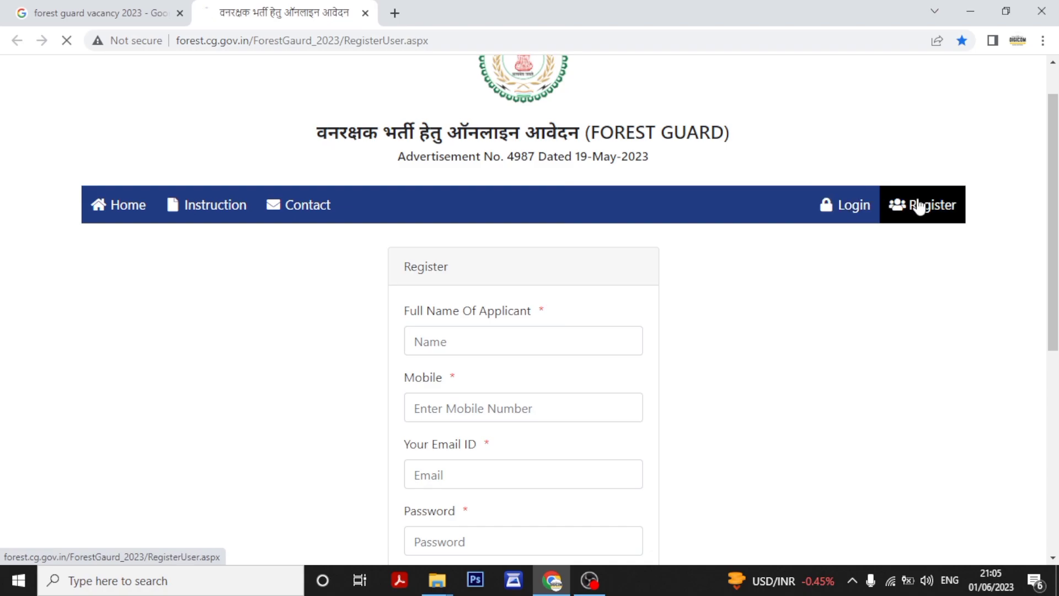
scroll(665, 244, down, 4)
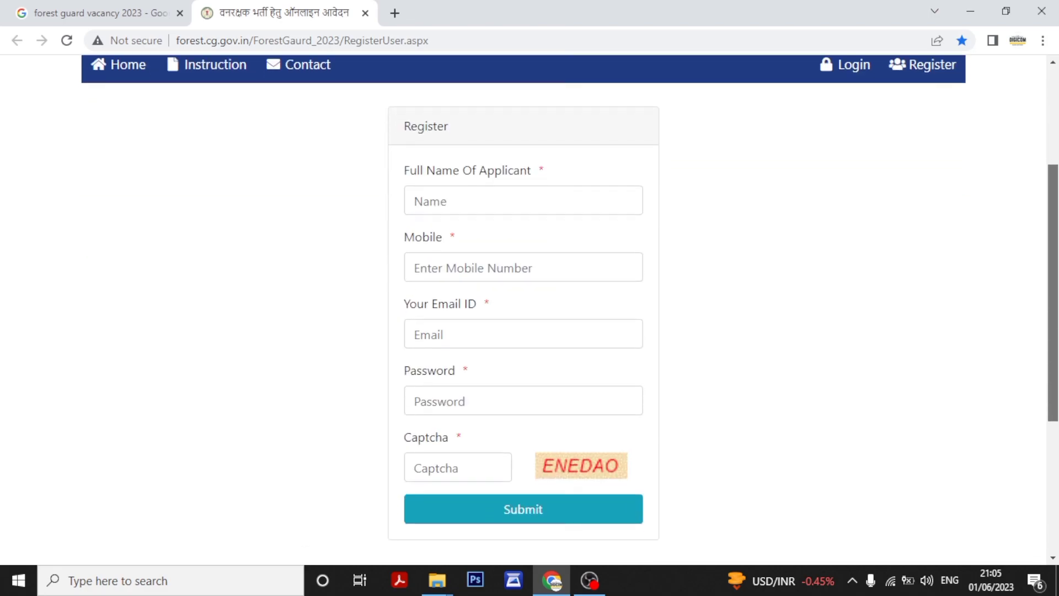
Enter the applicant's full name in Full Name Of Applicant, correcting a typo.
click(498, 173)
click(497, 238)
click(489, 299)
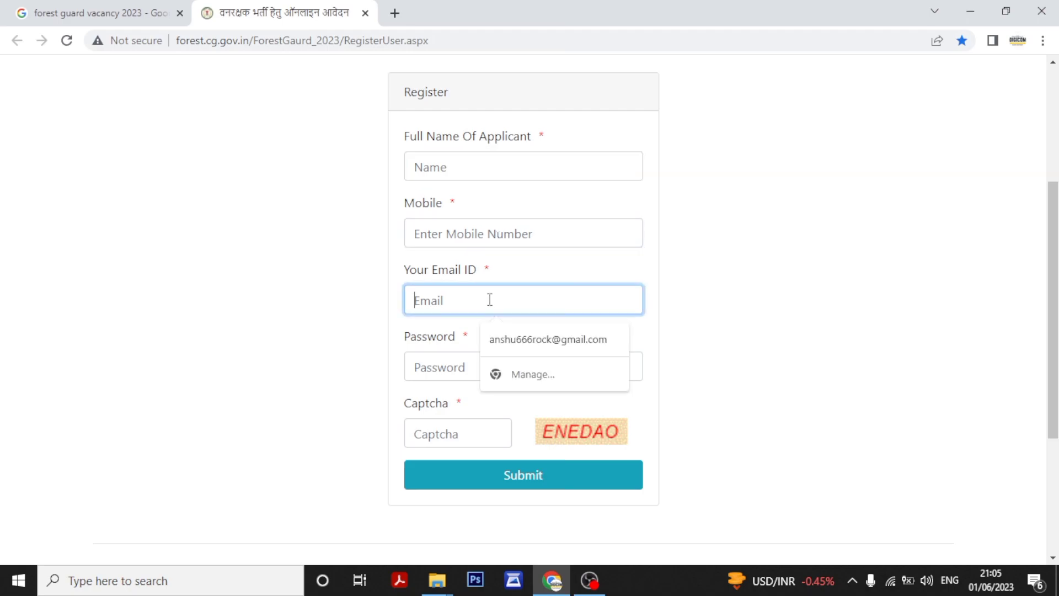
click(466, 366)
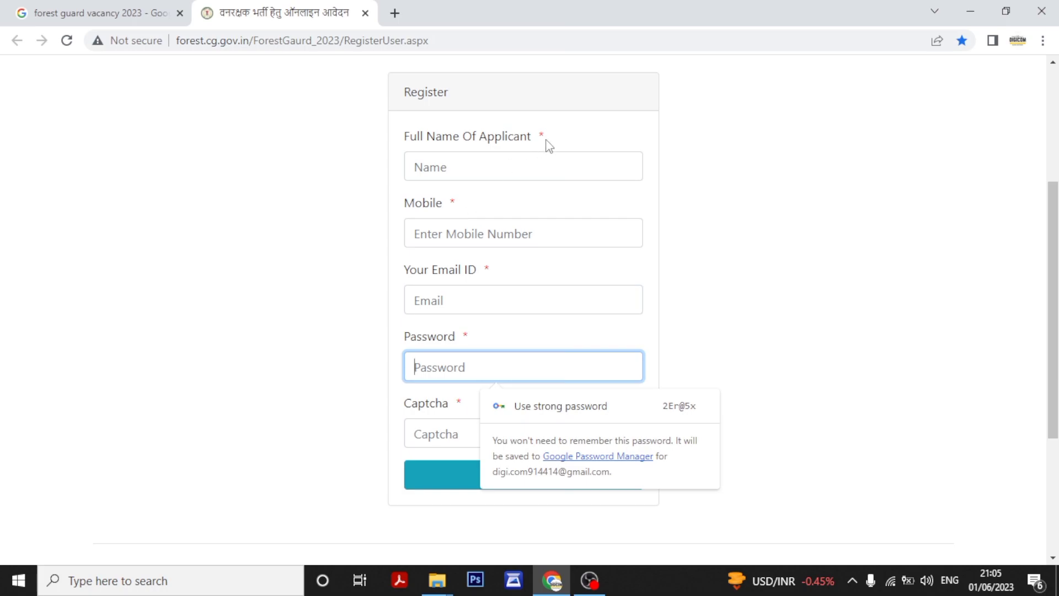
click(456, 170)
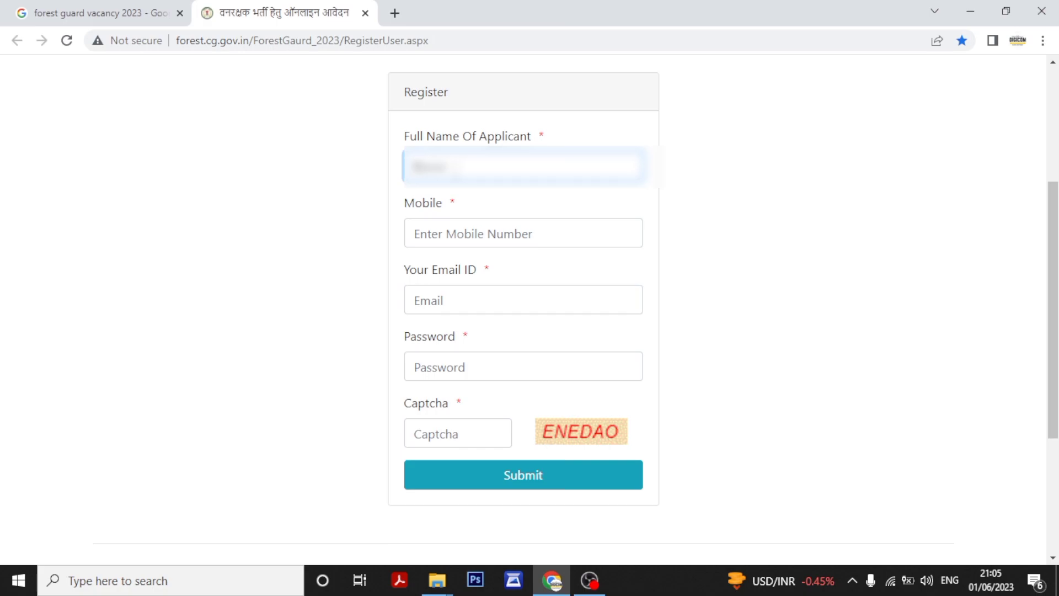
text(ra)
key(BackSpace)
key(BackSpace)
click(472, 233)
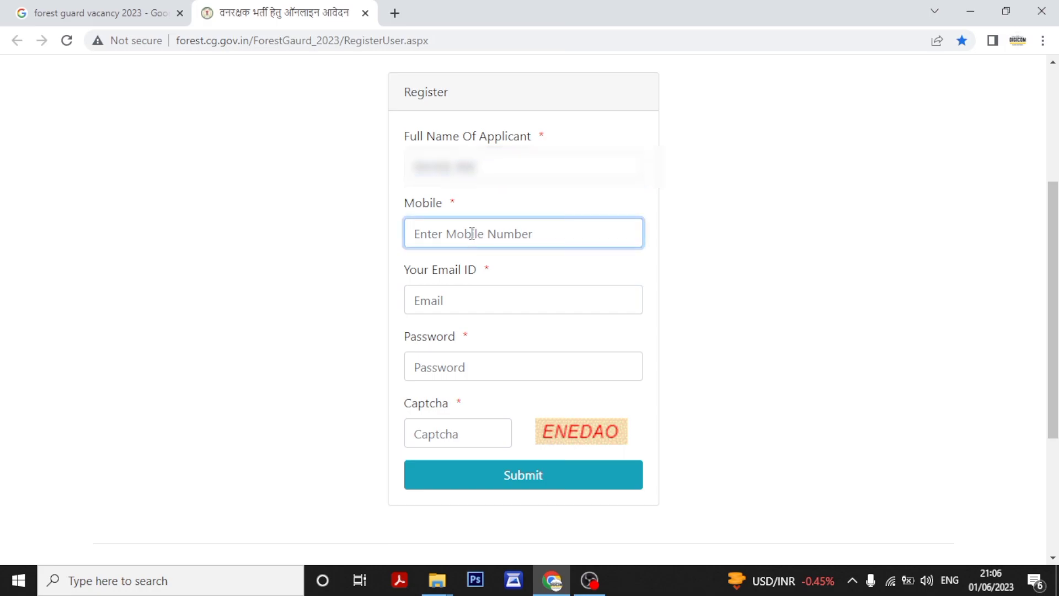
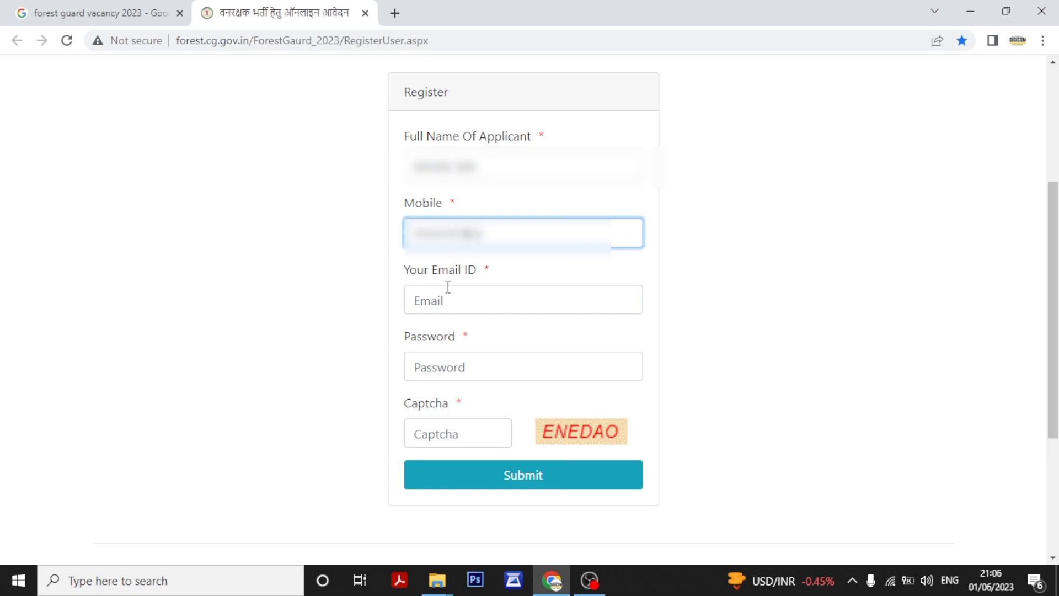
Enter the applicant's mobile number, then type the email address, fixing an early mistake.
click(435, 308)
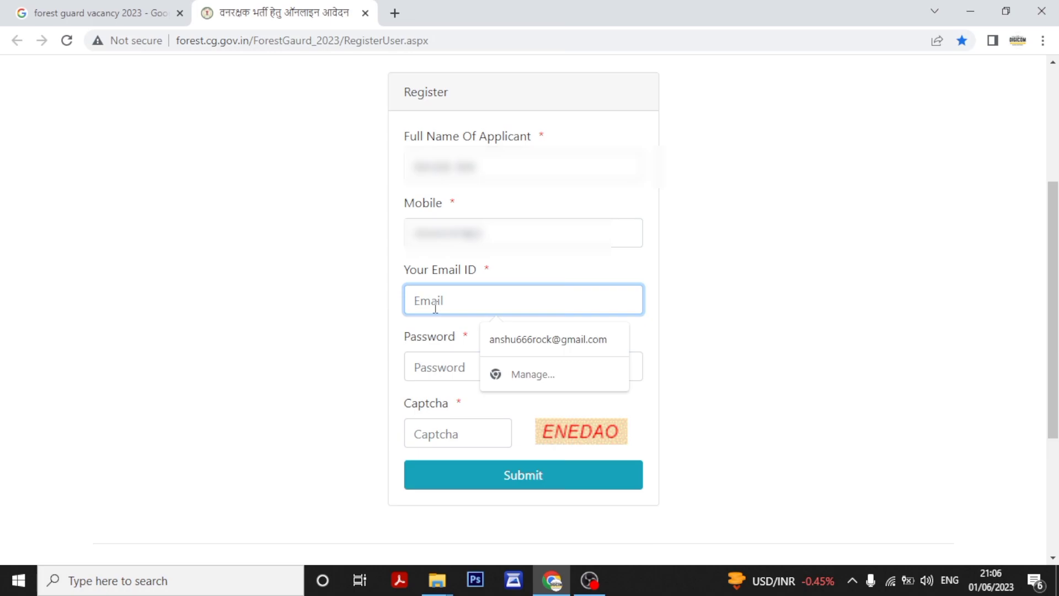
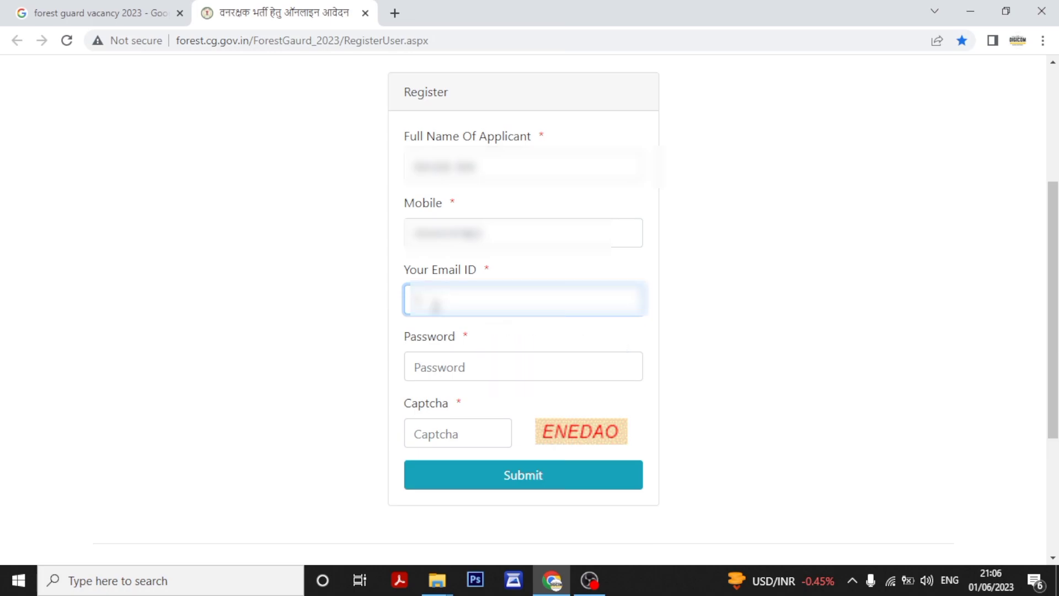
key(BackSpace)
key(BackSpace)
key(BackSpace)
key(BackSpace)
key(BackSpace)
key(BackSpace)
key(BackSpace)
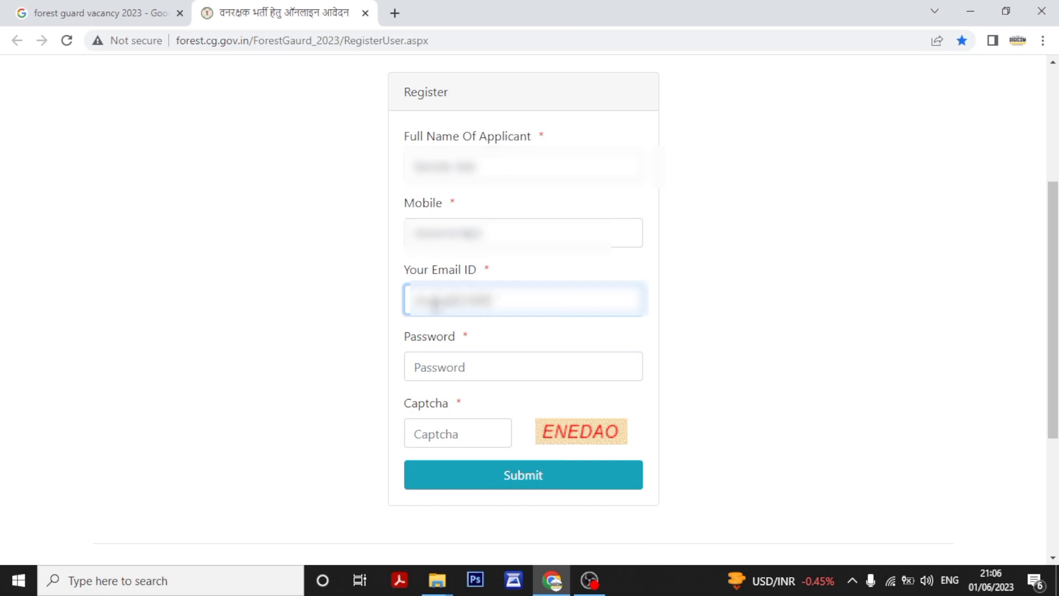
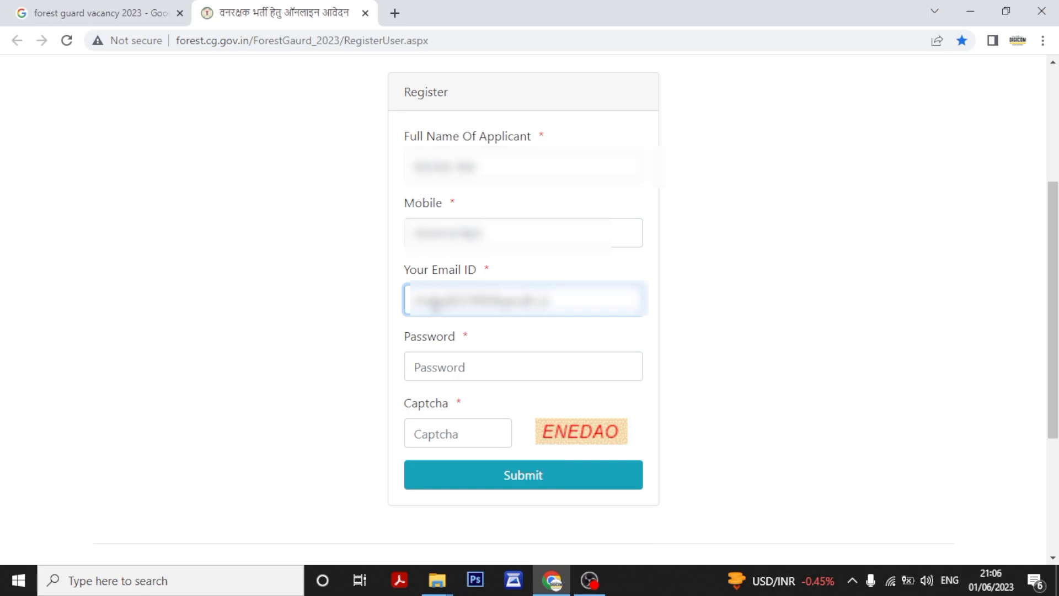
Type the account password and enter the captcha characters shown in the image.
click(450, 365)
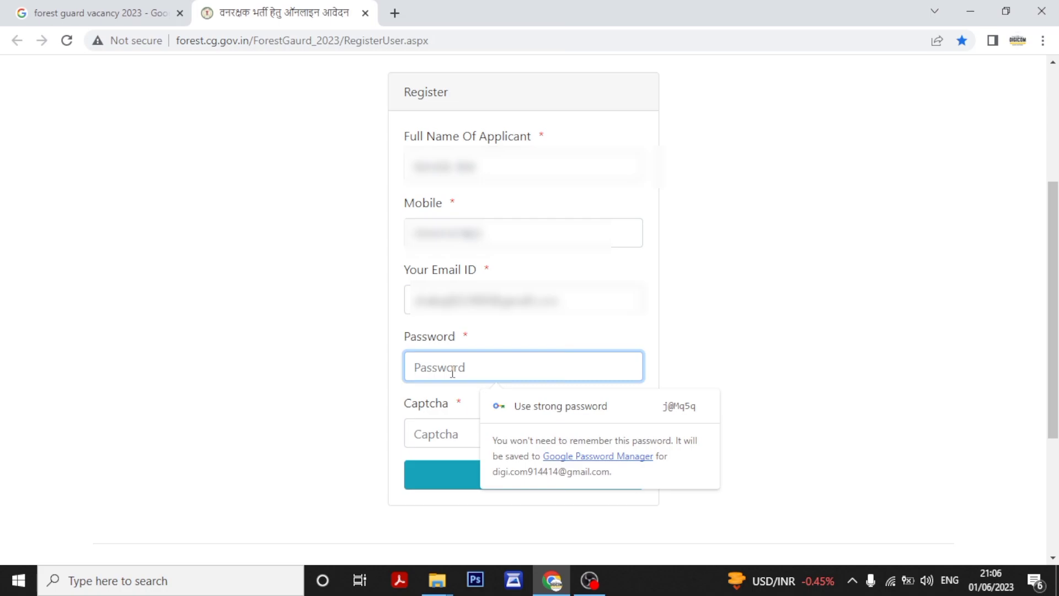
text(*********)
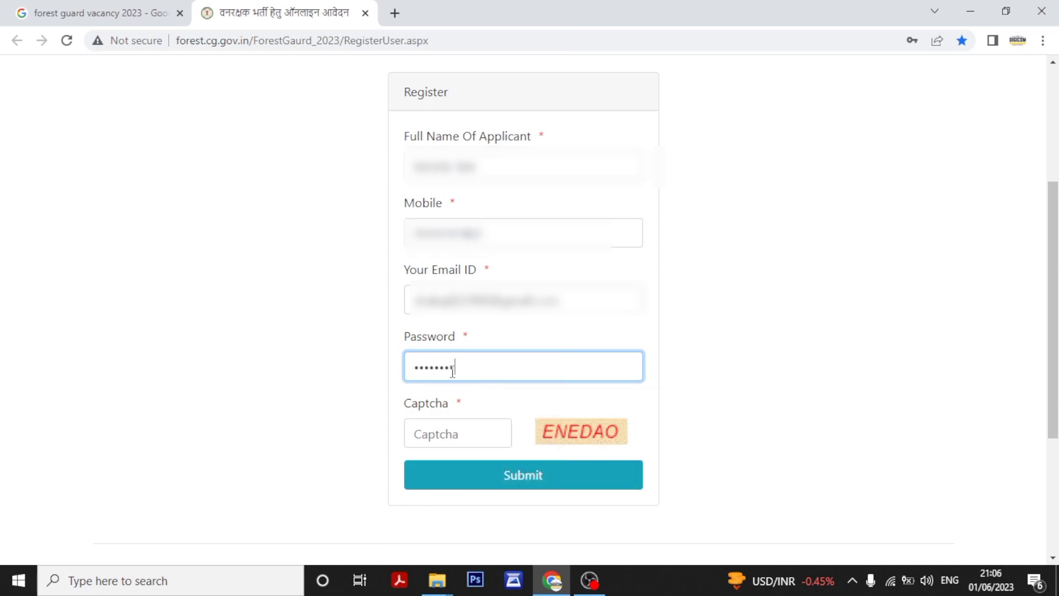
click(462, 435)
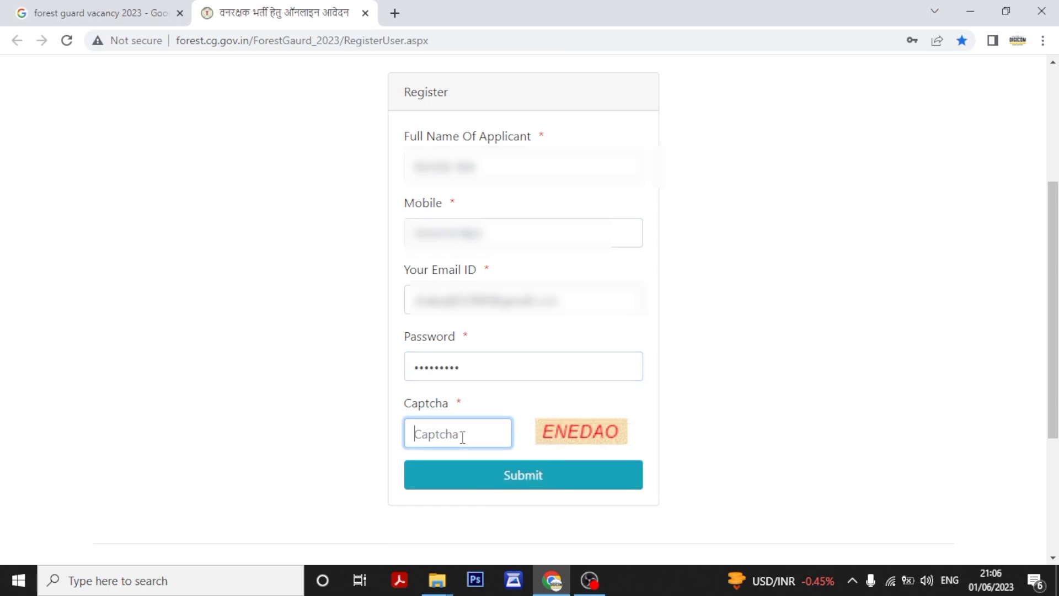
text(EN)
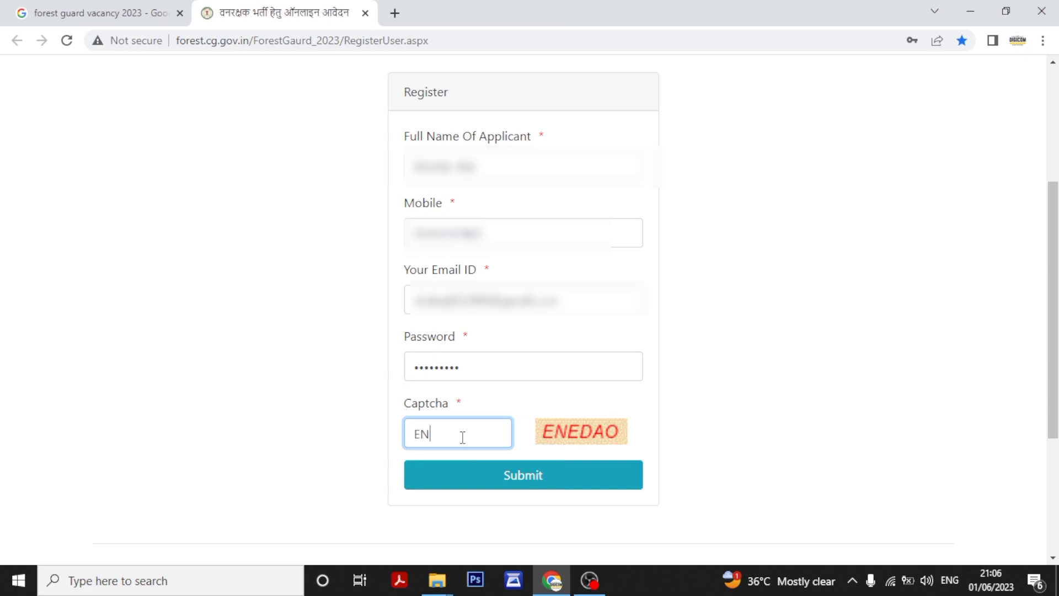
text(EDAO)
Submit the registration form, enter the received mobile OTP and verify it.
click(530, 477)
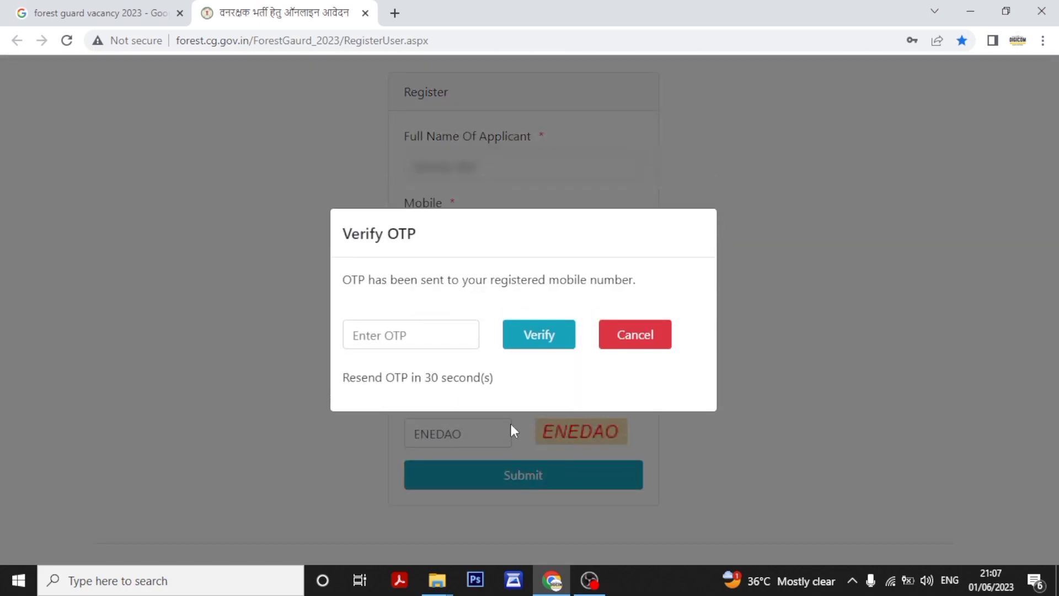
click(450, 337)
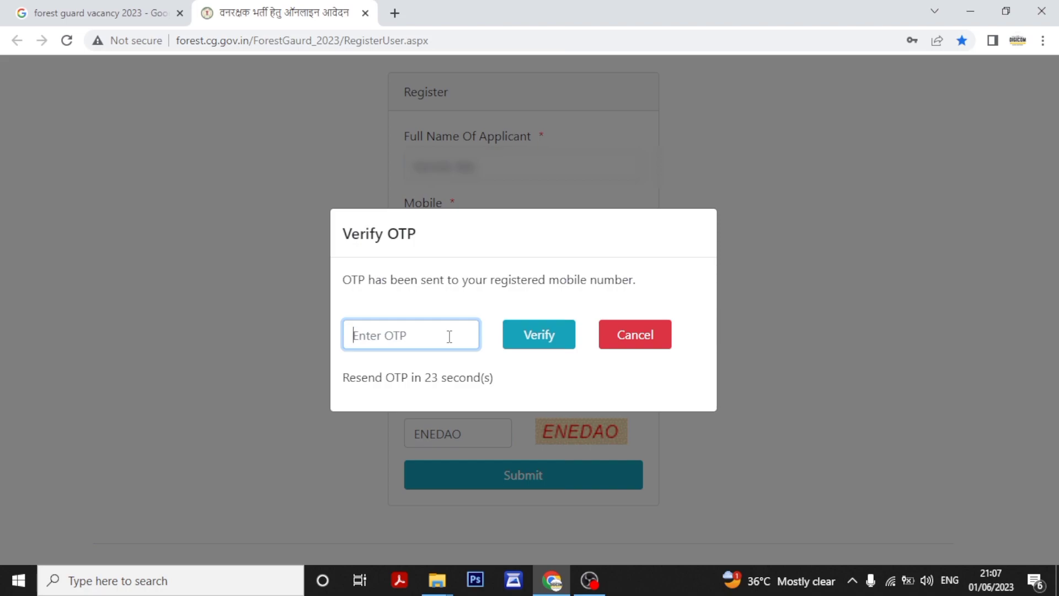
text(••••••)
click(531, 346)
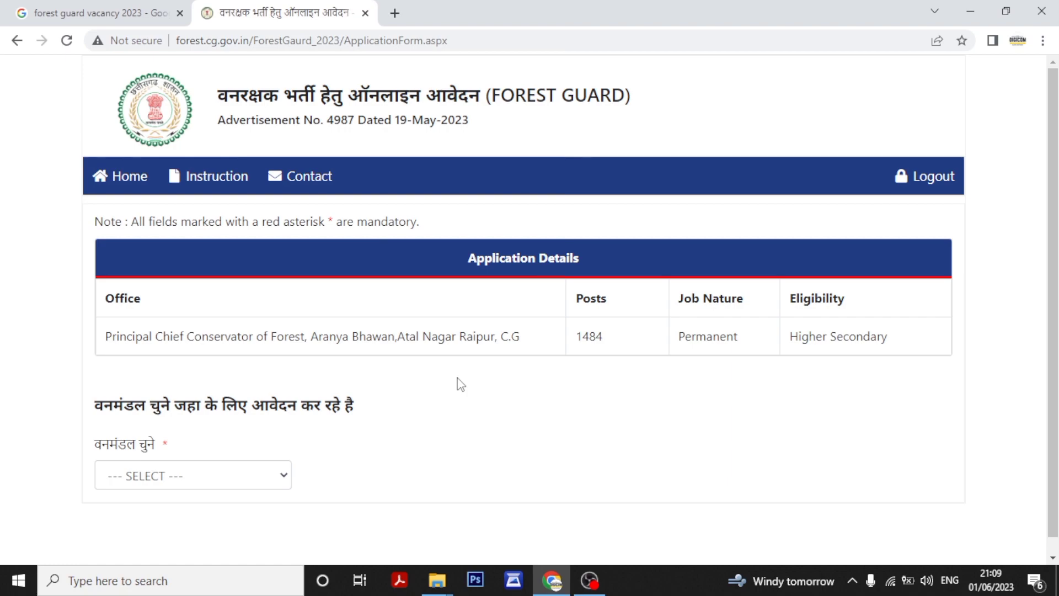
Select Bilaspur Division in the वनमंडल चुने forest division dropdown.
scroll(1052, 235, down, 1)
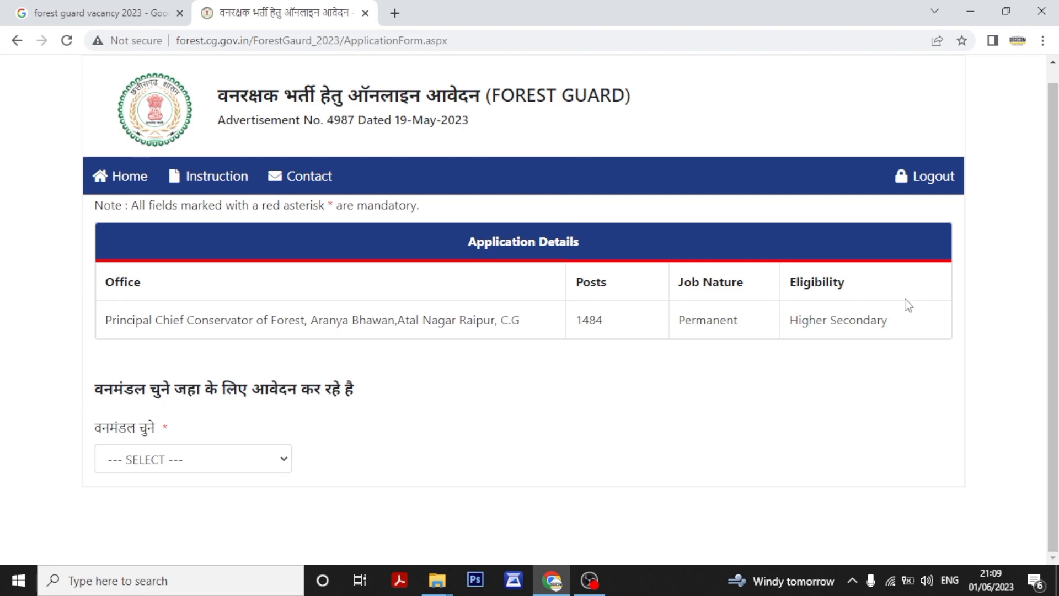
click(284, 462)
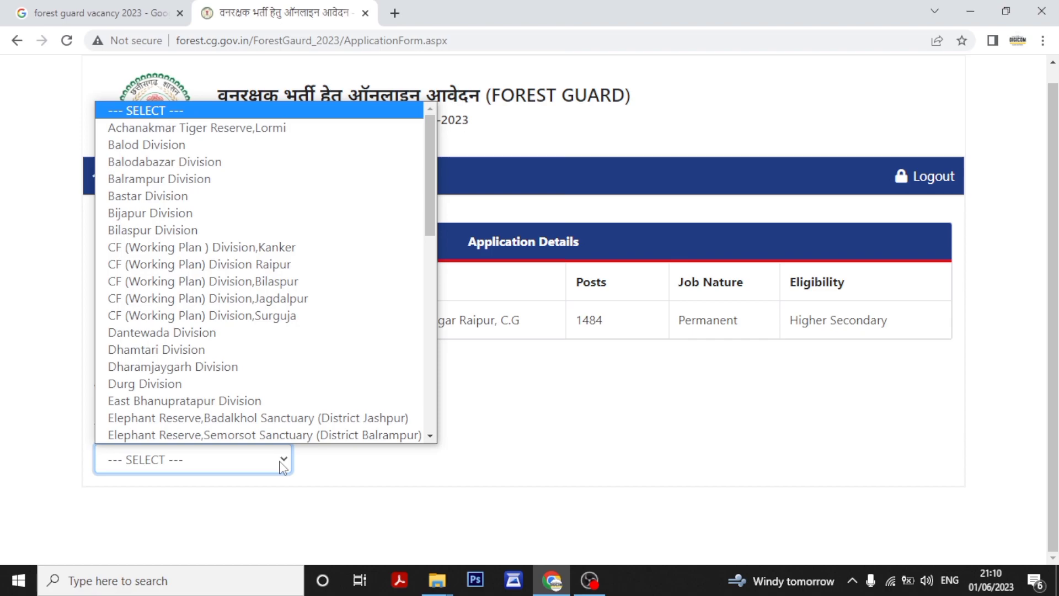
click(125, 229)
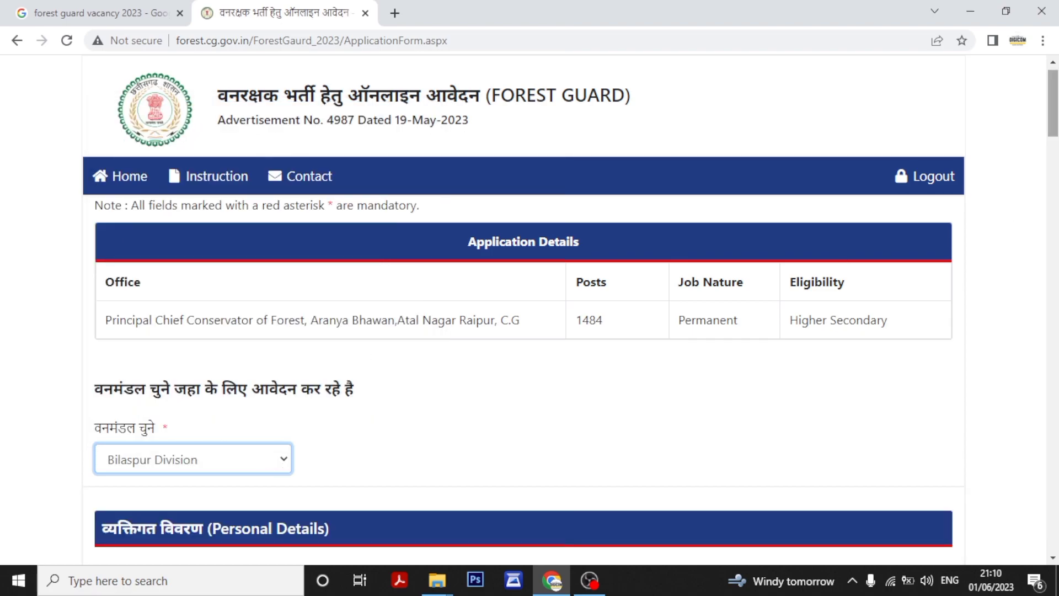
scroll(524, 331, down, 6)
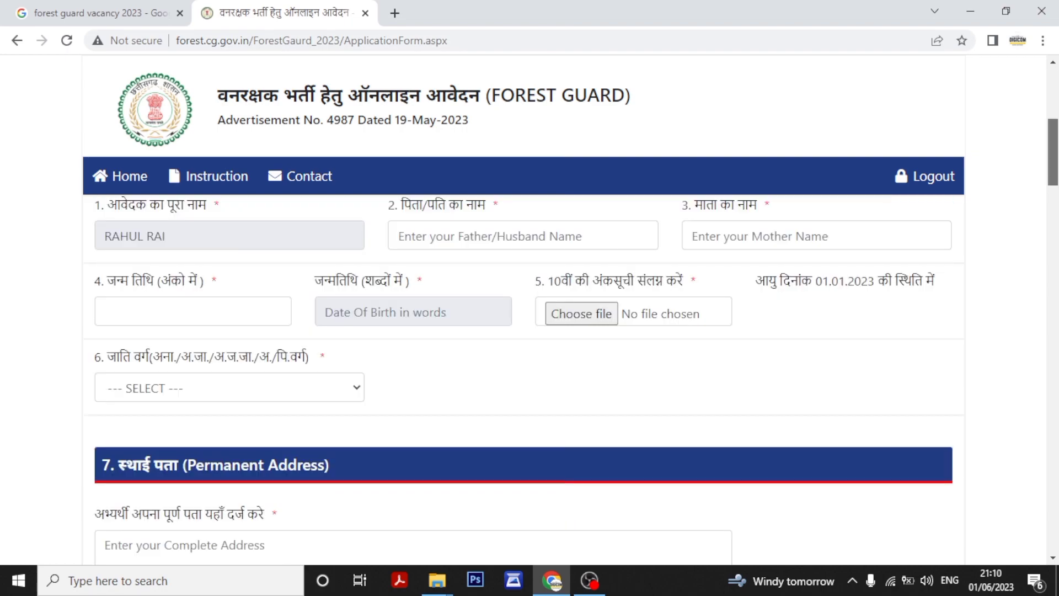
scroll(159, 514, up, 1)
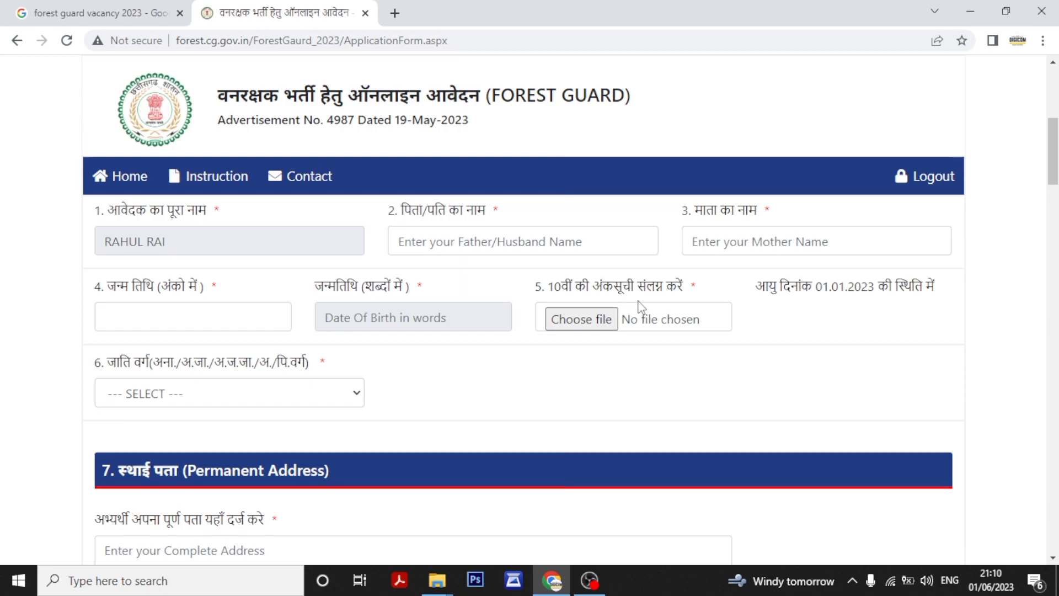
scroll(640, 307, down, 3)
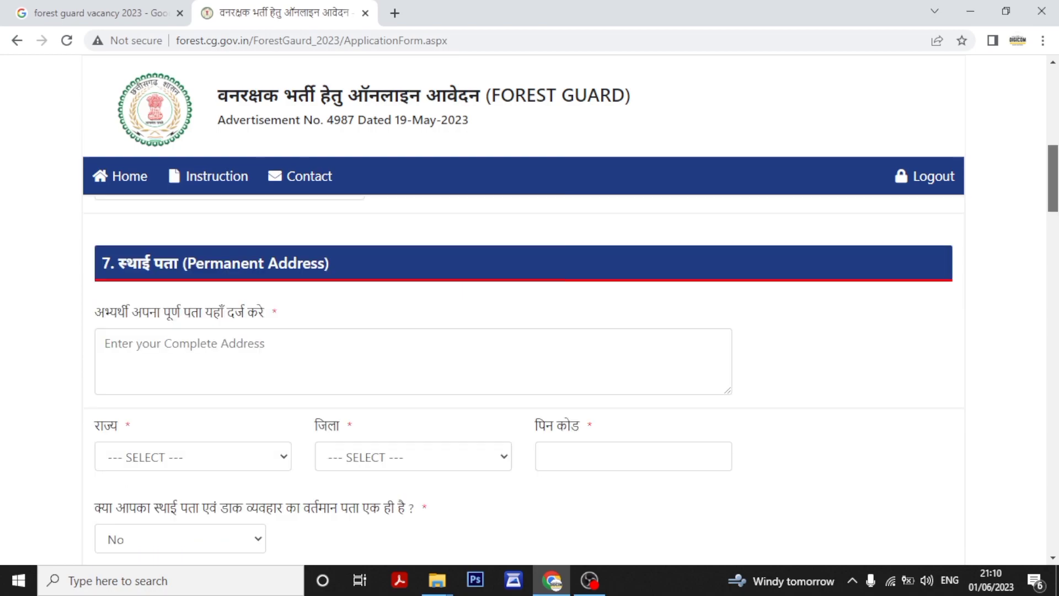
scroll(529, 309, down, 1)
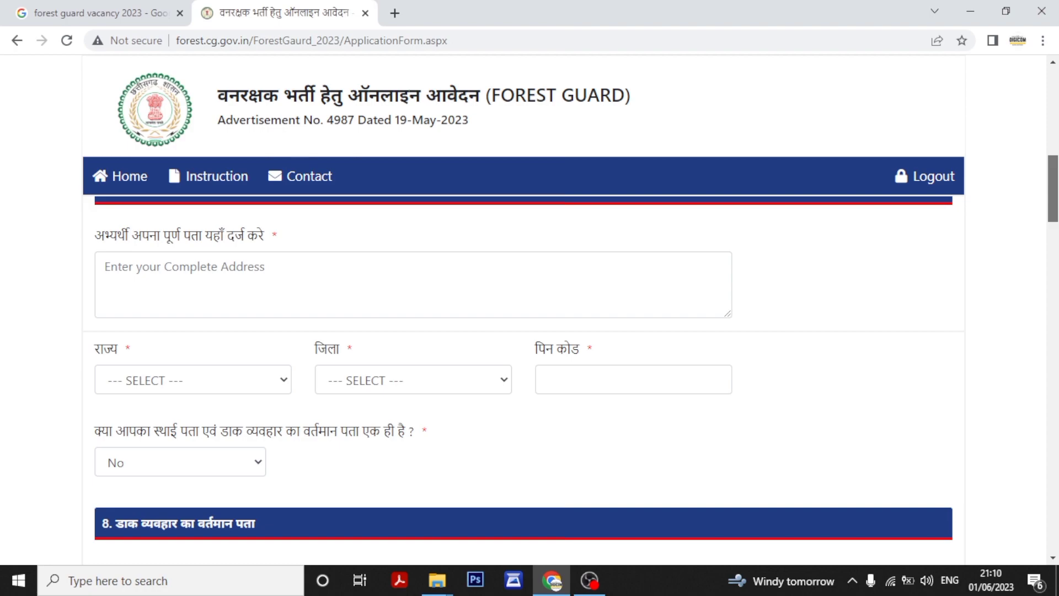
scroll(530, 309, down, 4)
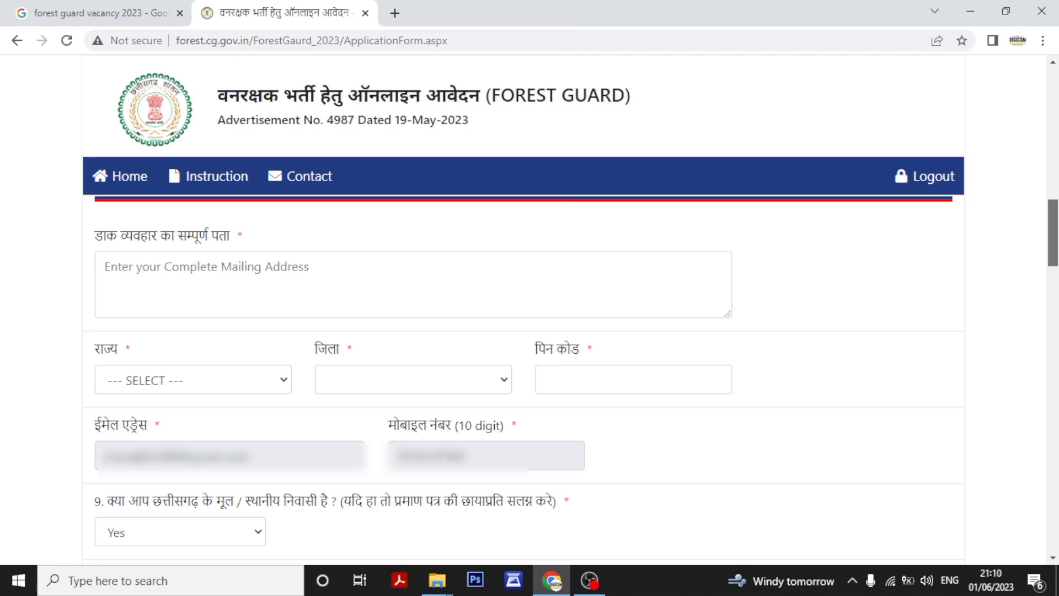
scroll(794, 301, down, 4)
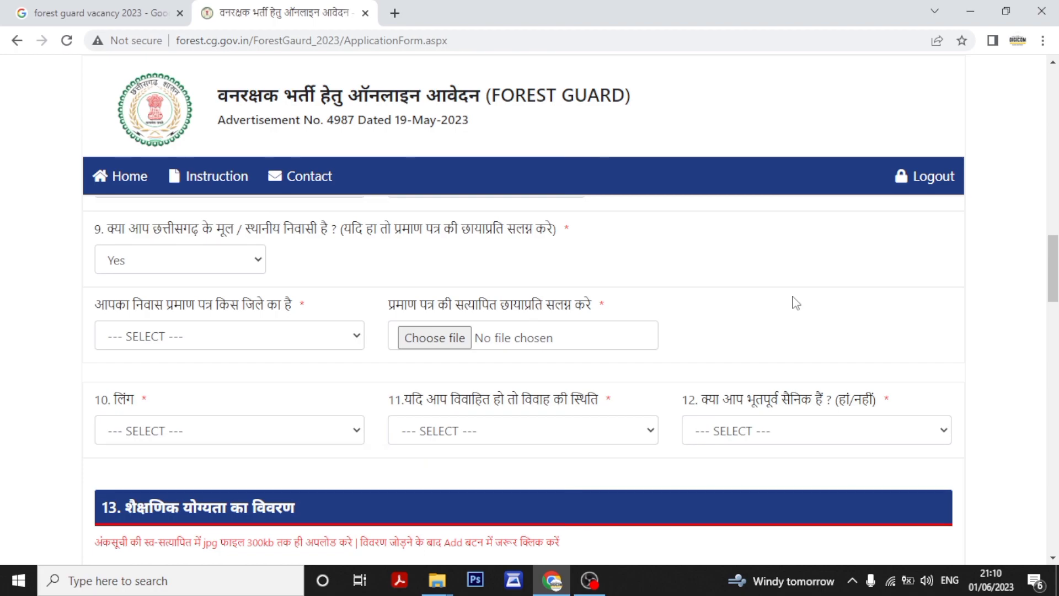
scroll(795, 302, down, 4)
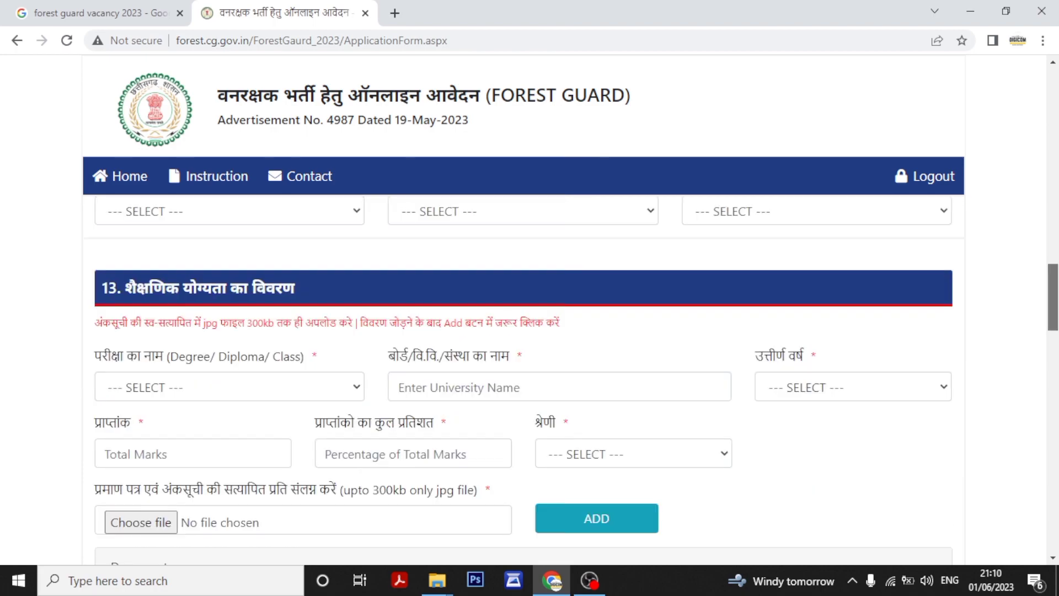
drag(1053, 297, 1053, 294)
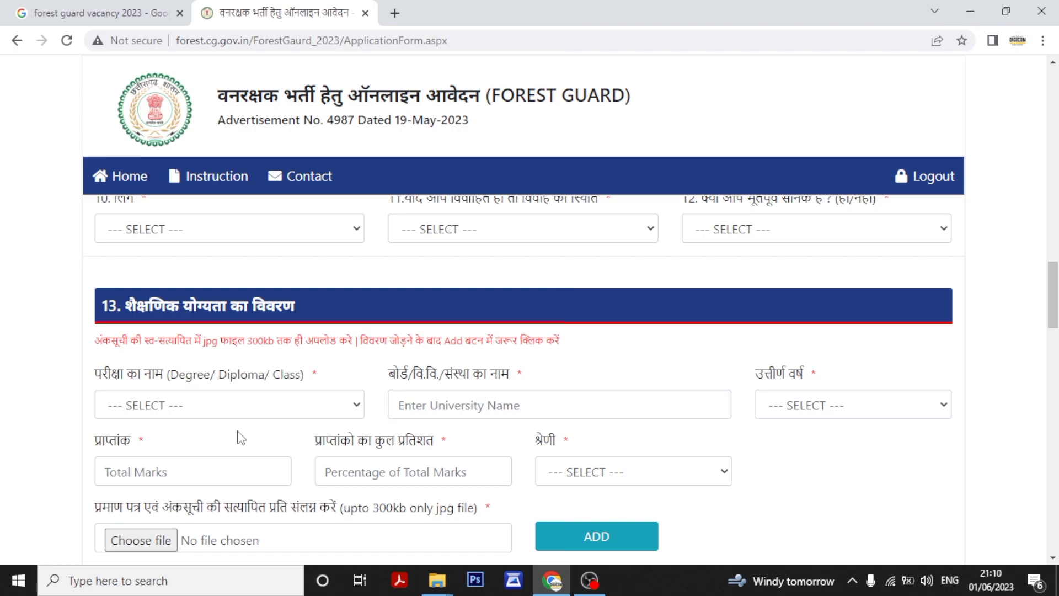
scroll(241, 437, down, 5)
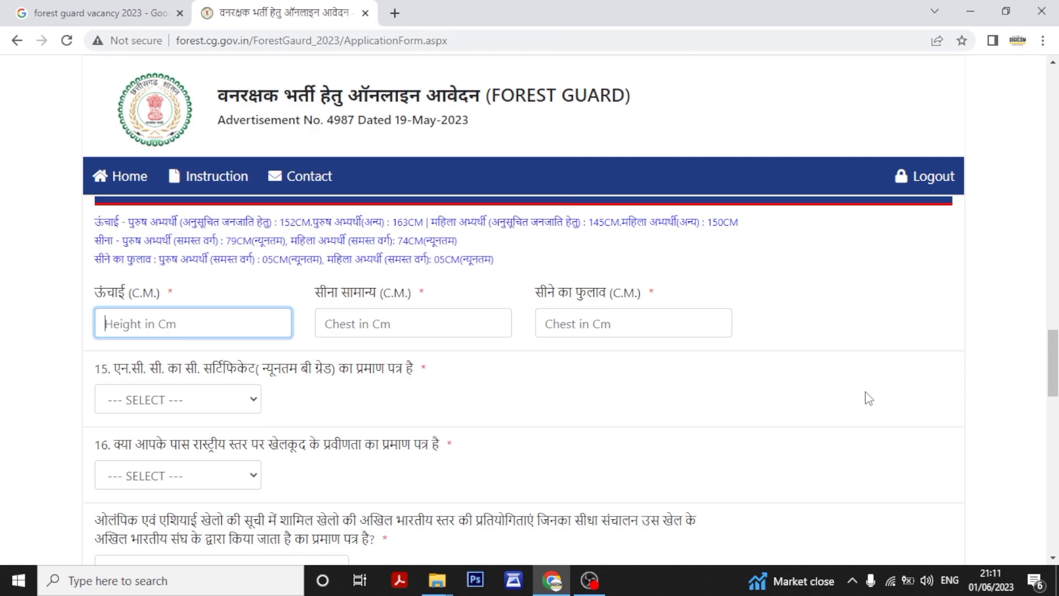
Set section 17's 'Do you have Experience?' dropdown to No.
scroll(868, 398, down, 6)
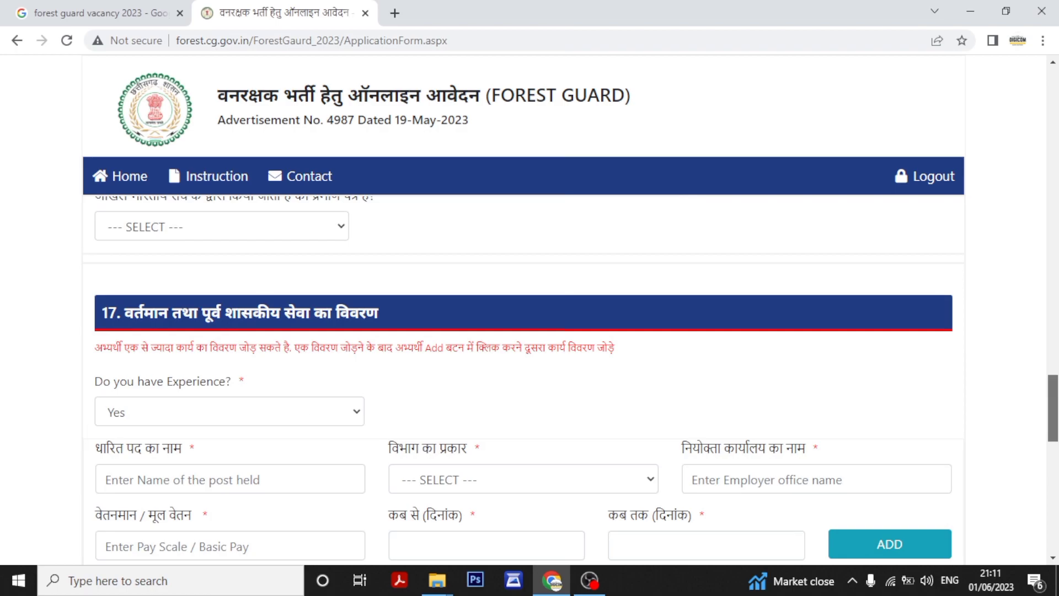
click(300, 409)
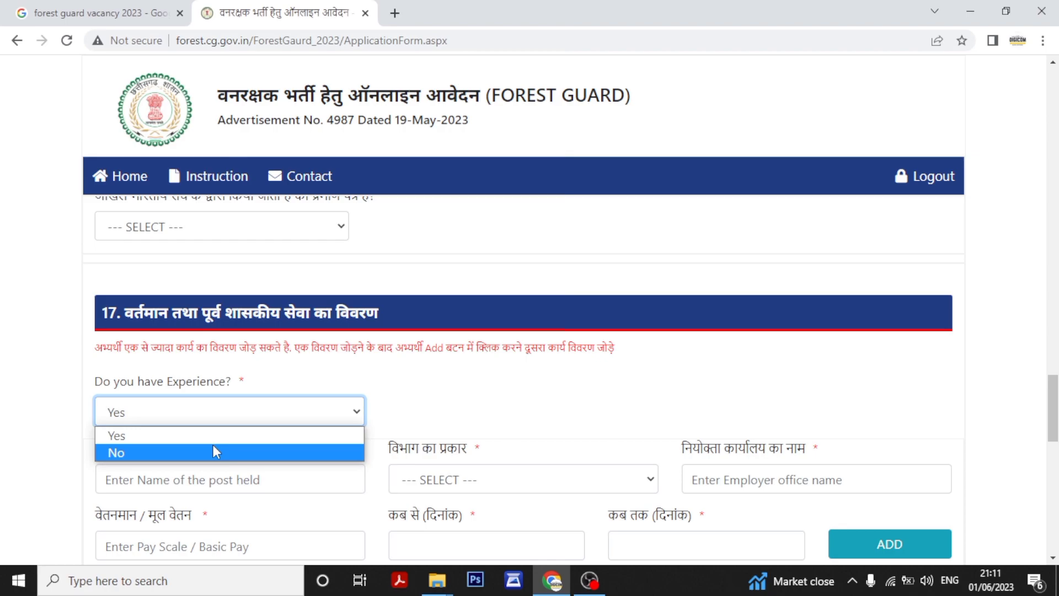
click(213, 447)
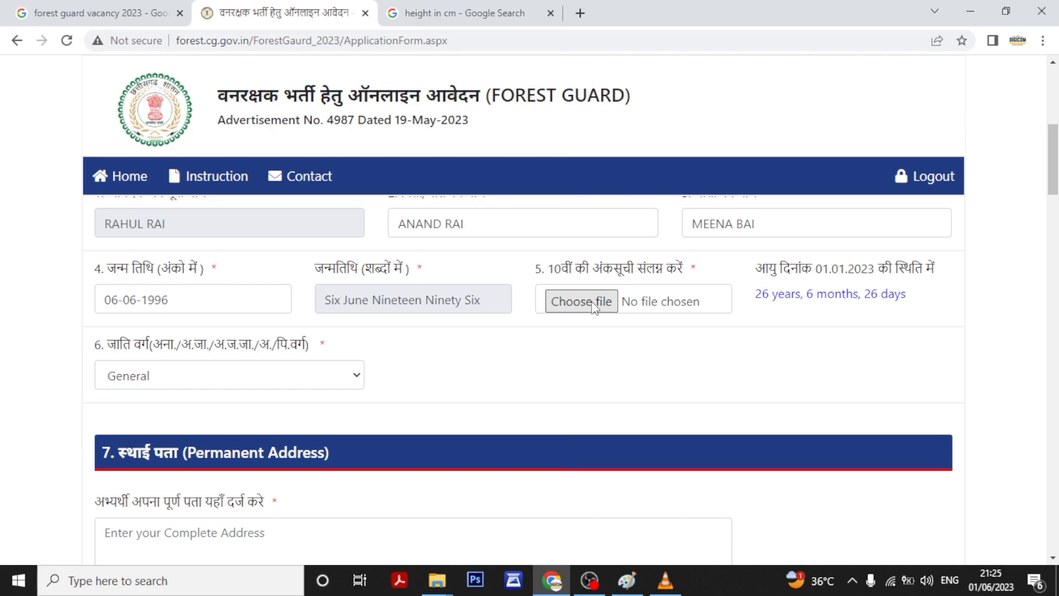
Upload 10.jpg from the FGFRE folder as the 10th marksheet.
click(595, 306)
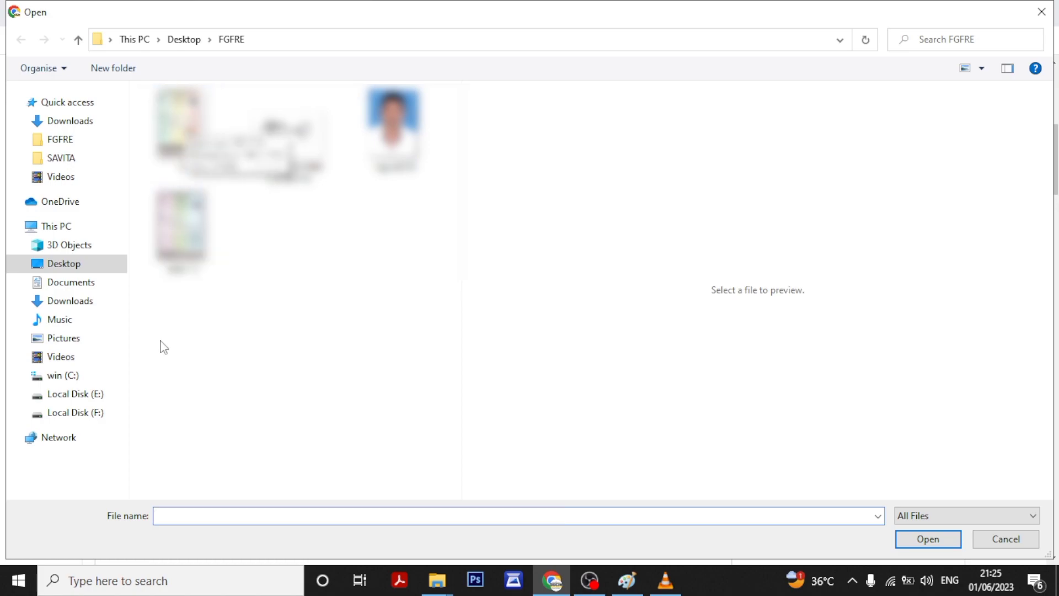
click(186, 126)
double_click(182, 122)
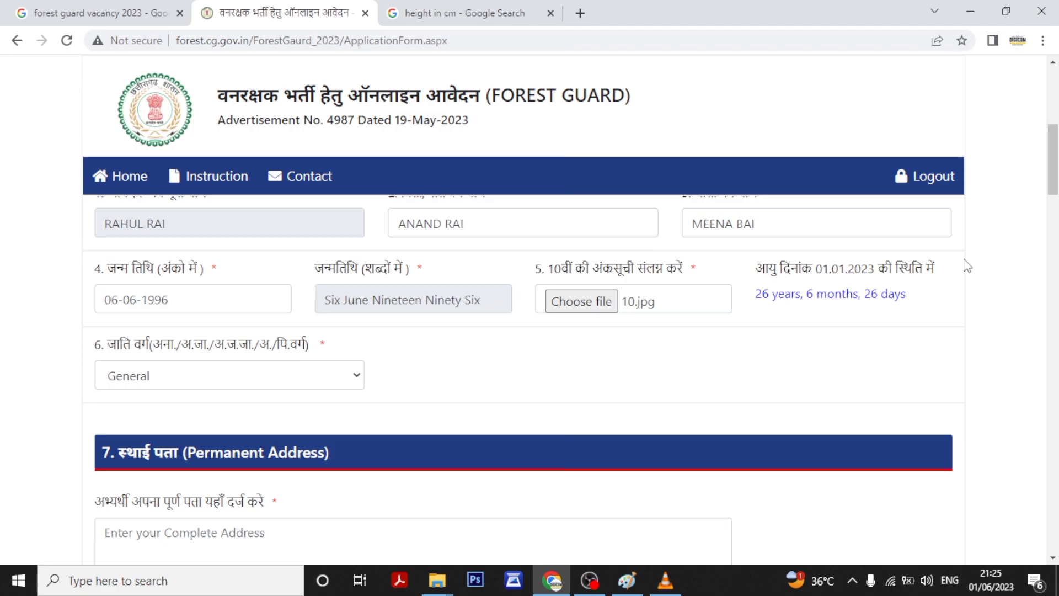
Type the permanent street address, correcting a stray letter and a misspelt word.
drag(1053, 172, 1053, 207)
click(292, 289)
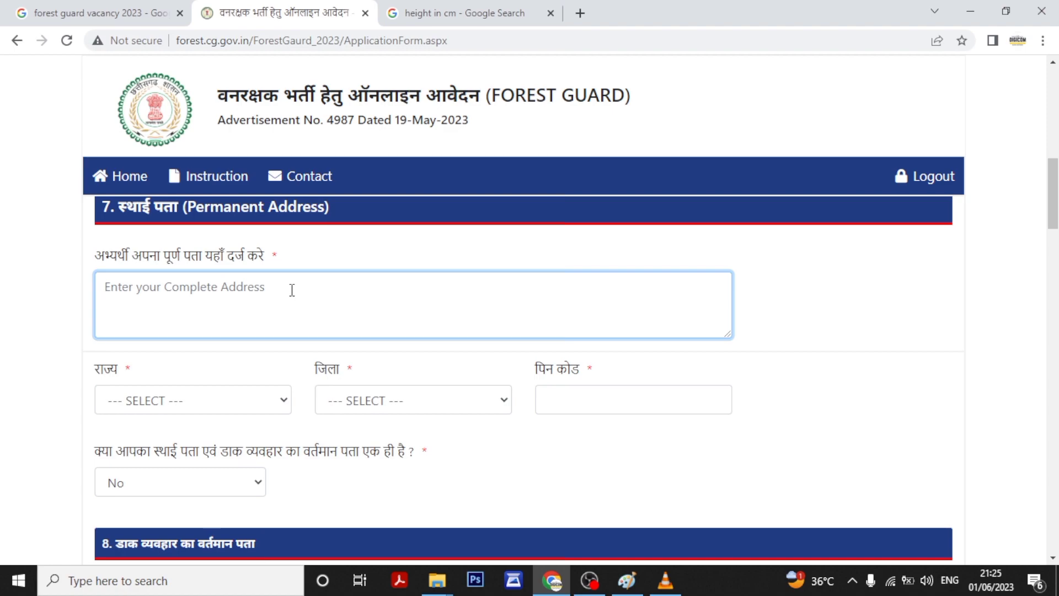
text(T)
key(BackSpace)
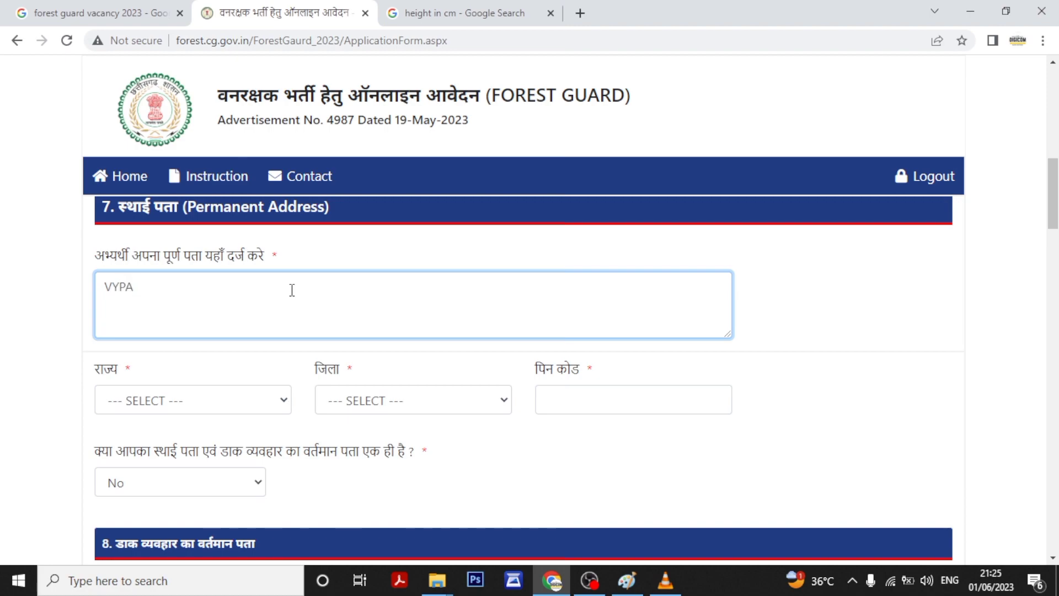
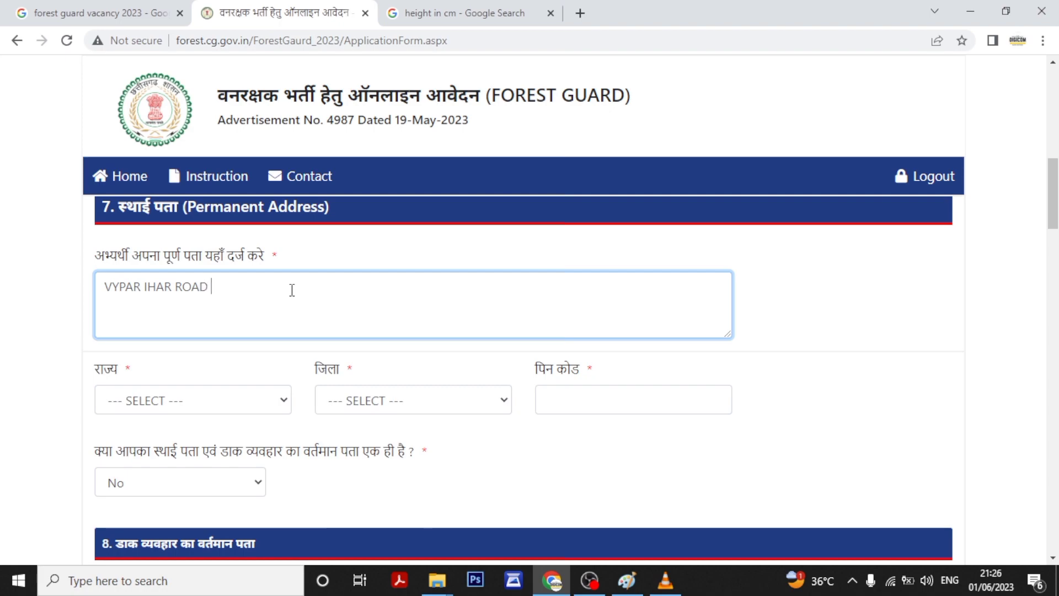
key(Left)
key(Left)
key(Left)
key(Left)
key(Left)
key(Left)
key(Left)
key(Right)
key(Right)
key(Right)
key(Right)
key(Right)
Choose Chhattisgarh as state and Bilaspur as district, and enter the PIN code.
click(242, 404)
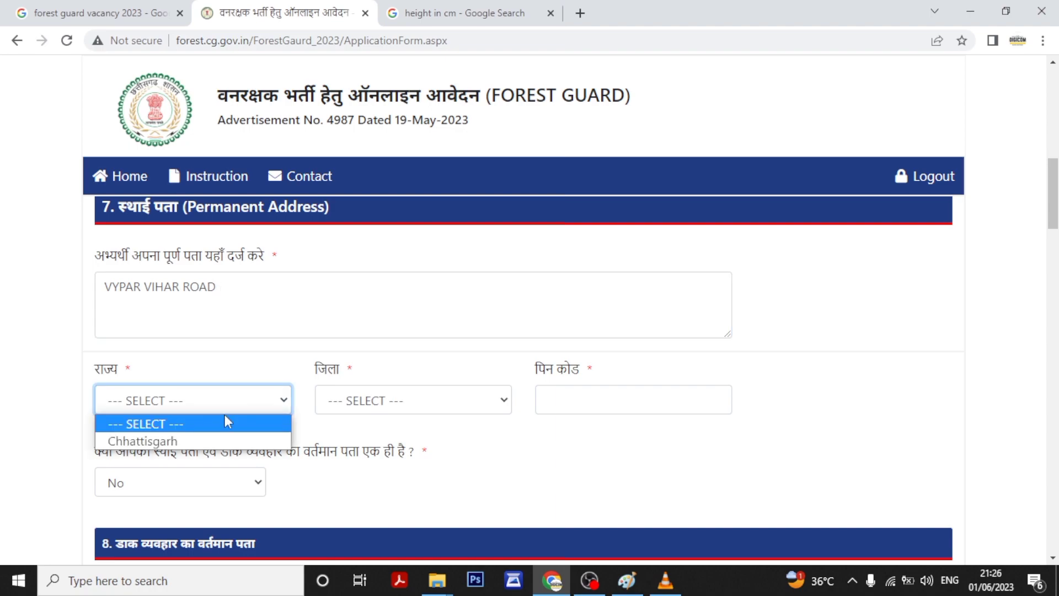
click(185, 441)
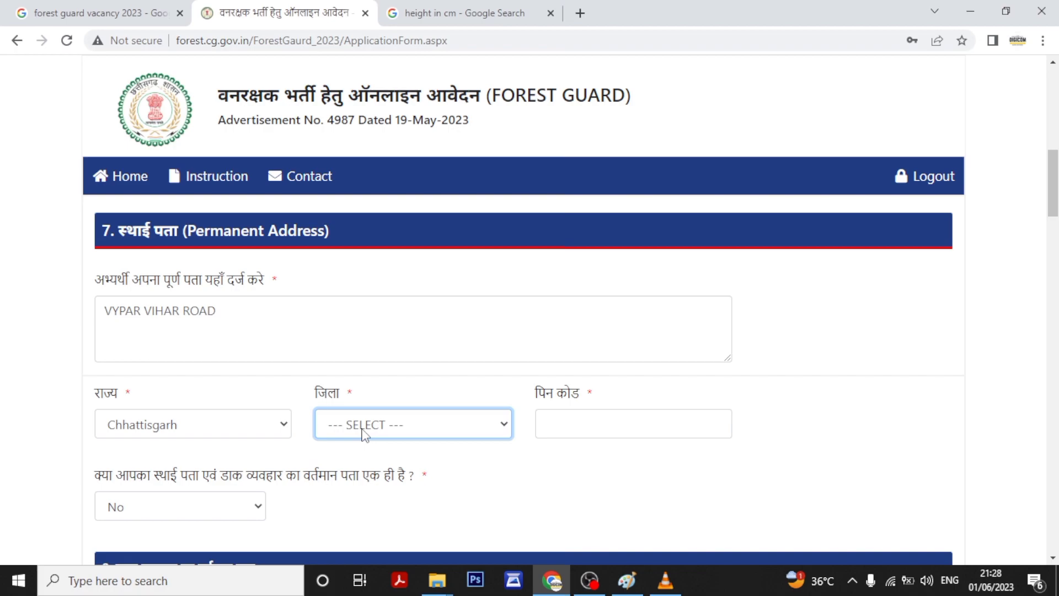
click(364, 425)
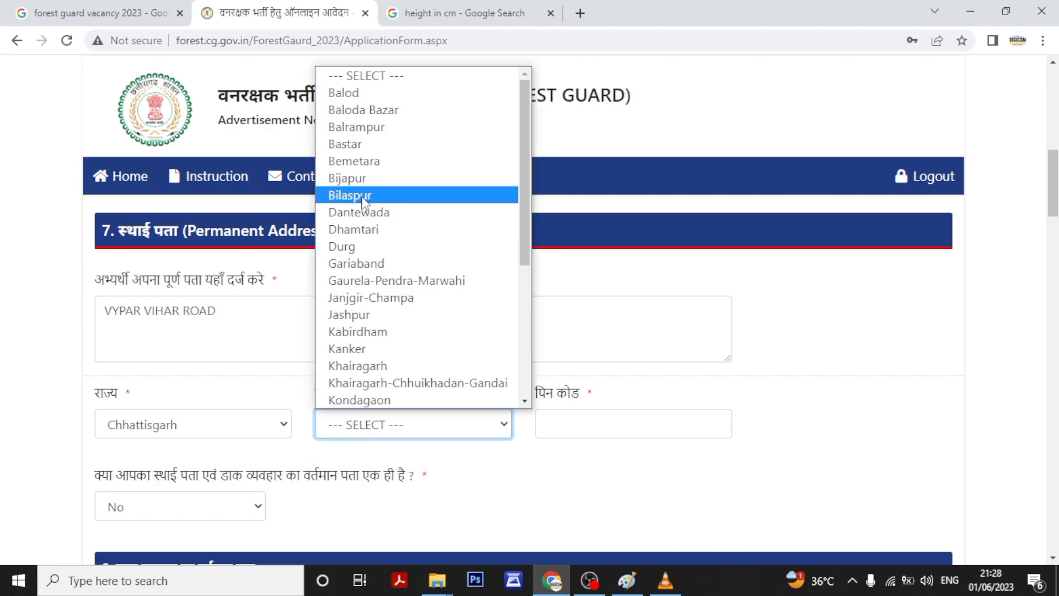
click(362, 196)
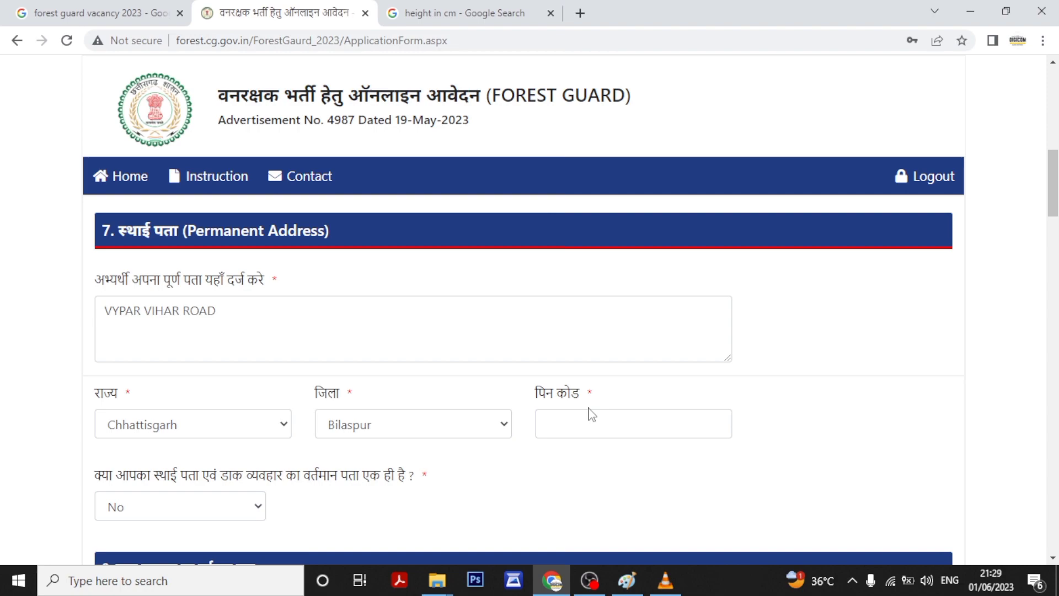
click(591, 417)
text(495001)
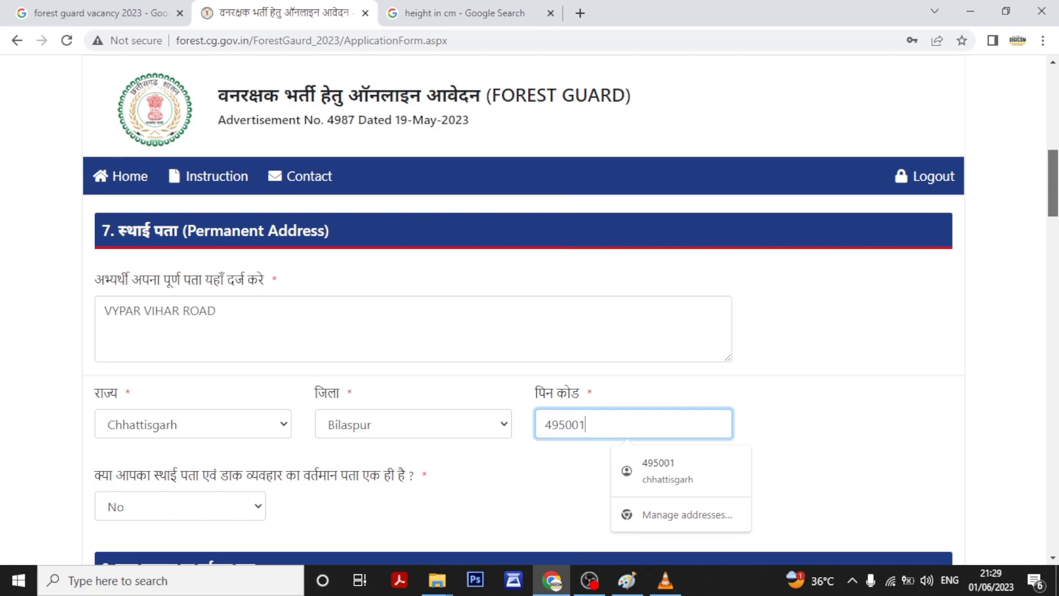
scroll(207, 439, down, 1)
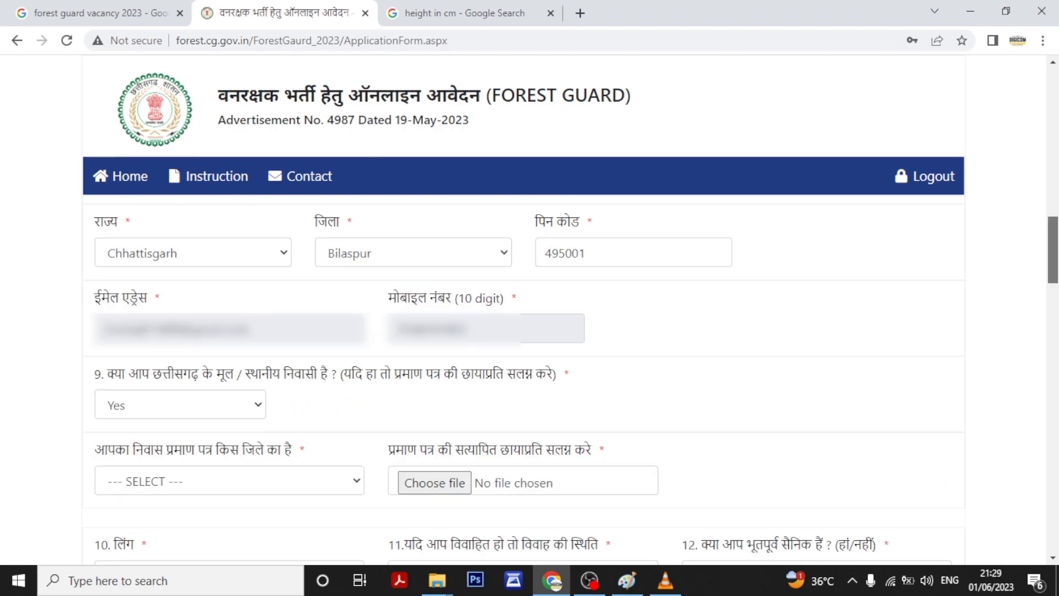
Set the residence certificate district to Bilaspur, attach the certificate copy, and choose 12th as exam name.
scroll(524, 331, down, 1)
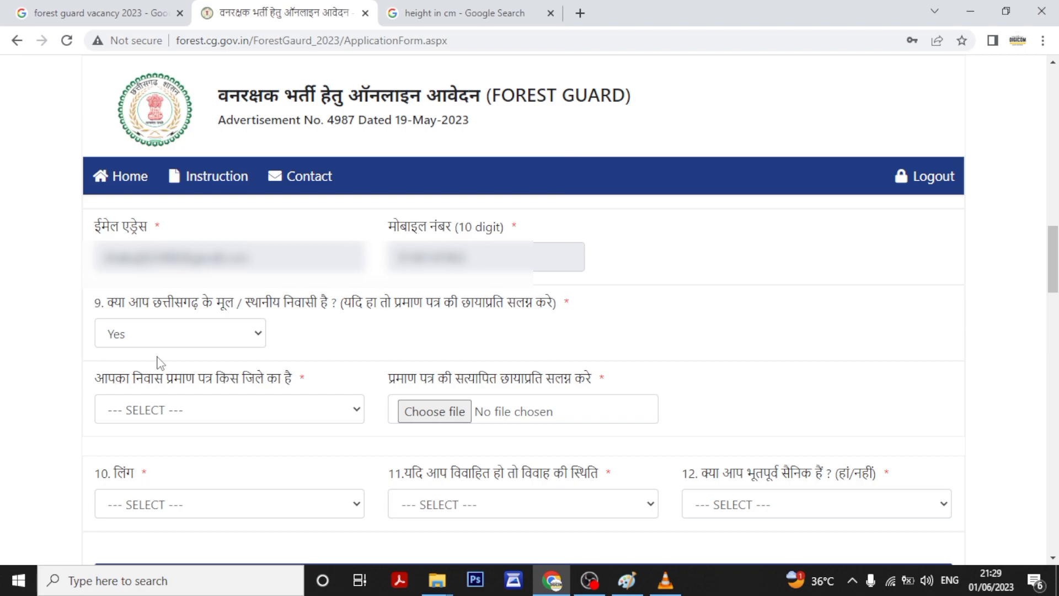
click(205, 411)
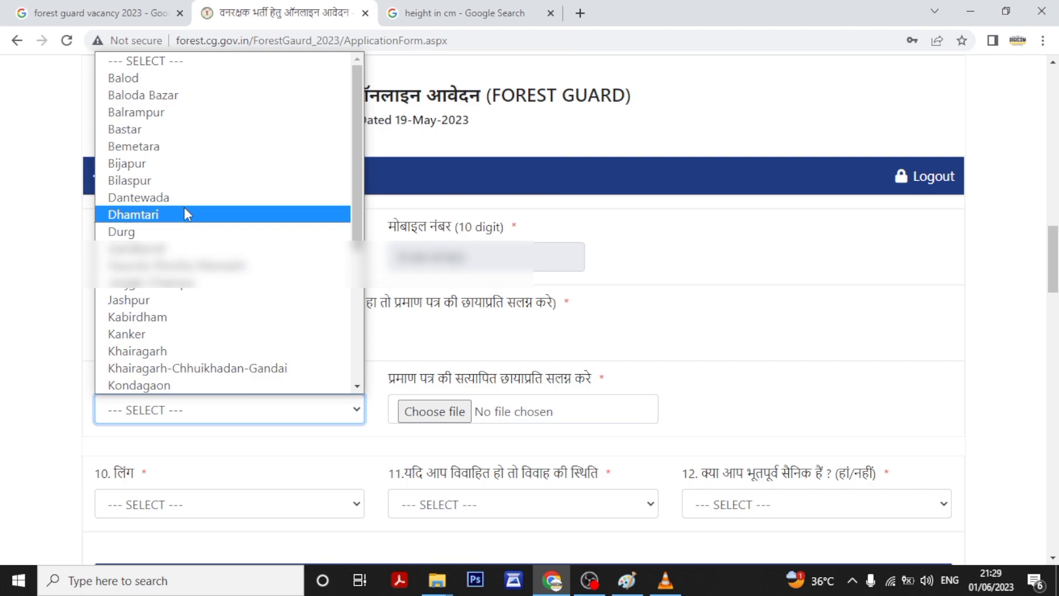
click(184, 180)
click(458, 411)
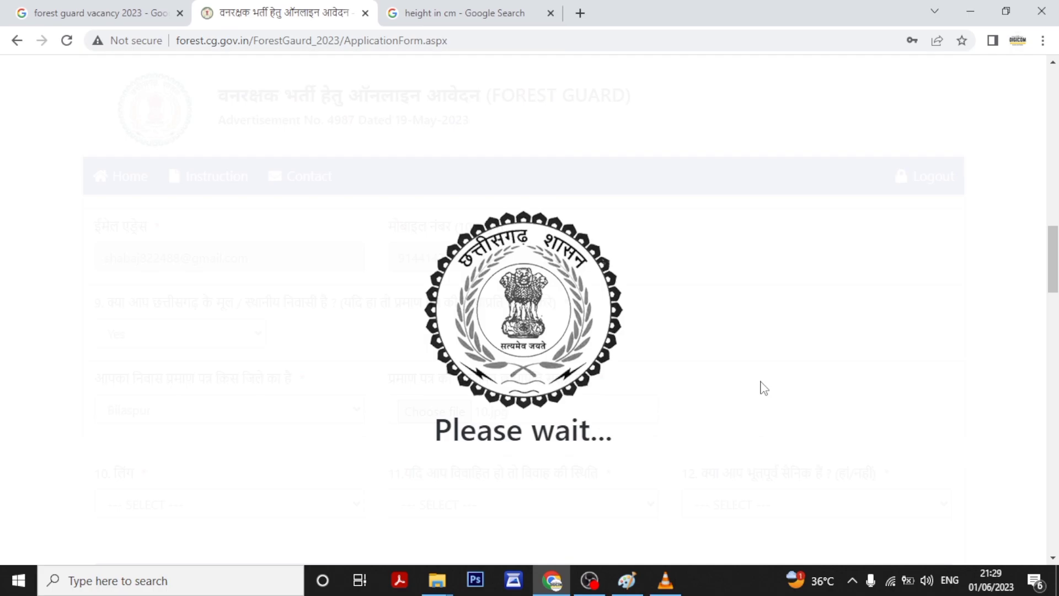
scroll(764, 388, down, 2)
click(196, 364)
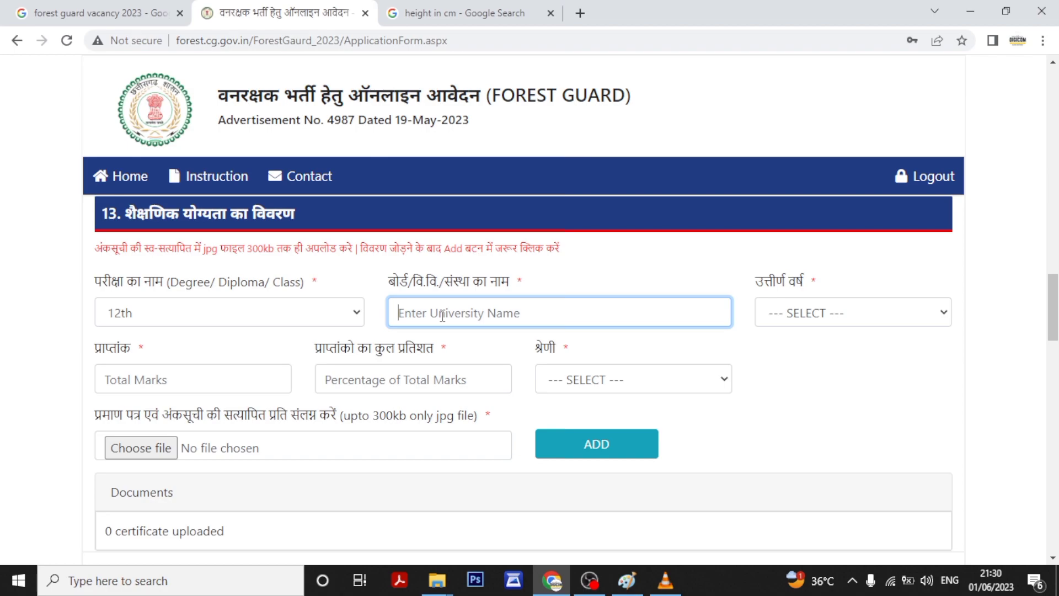
Enter board CGBSE, pick the passing year and enter 400 total marks for the 12th record.
text(CGBSE)
click(844, 324)
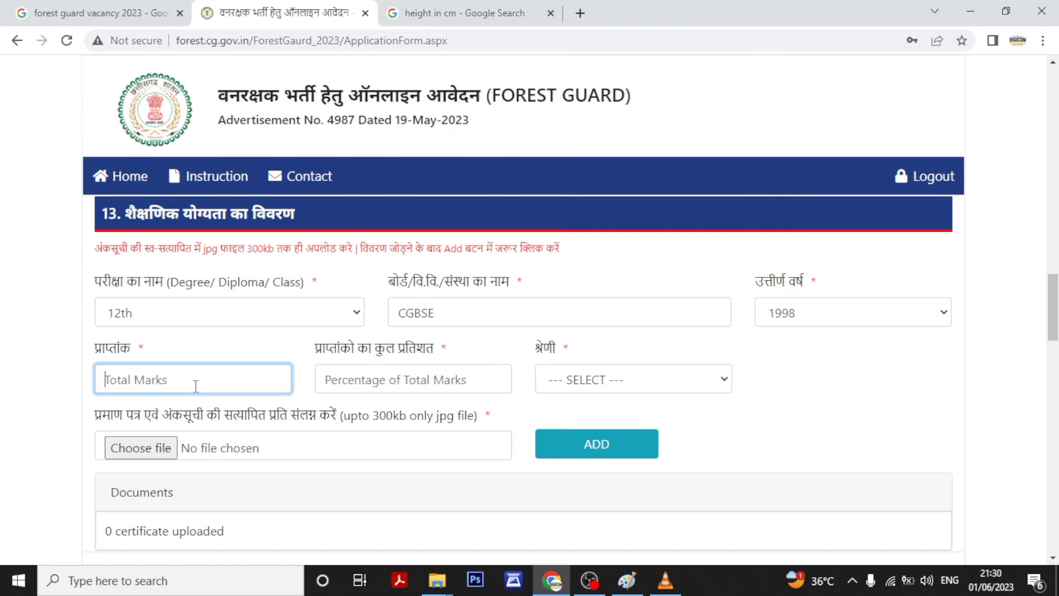
text(400)
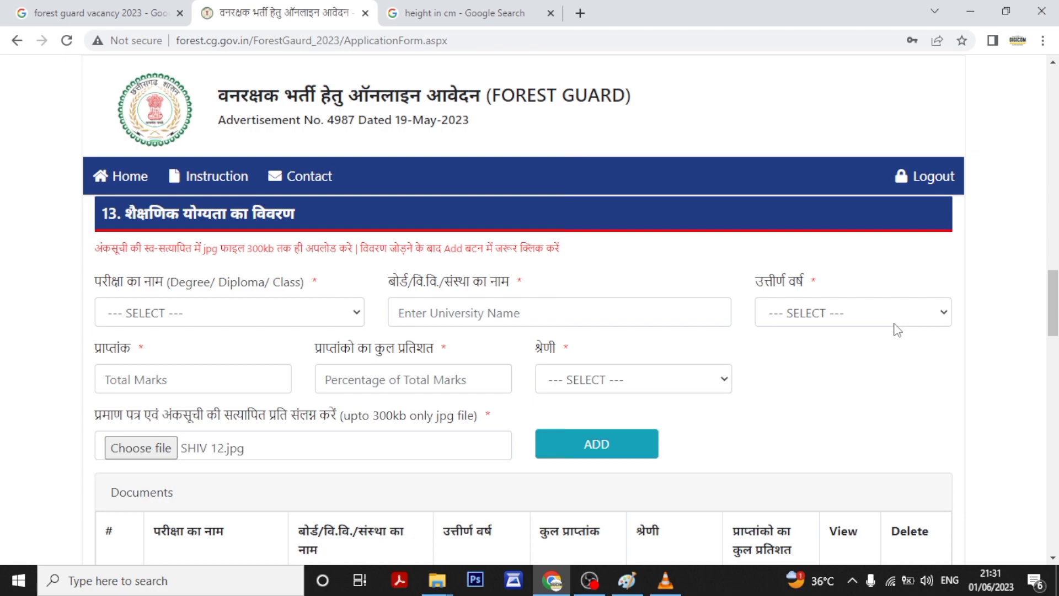
scroll(897, 330, down, 5)
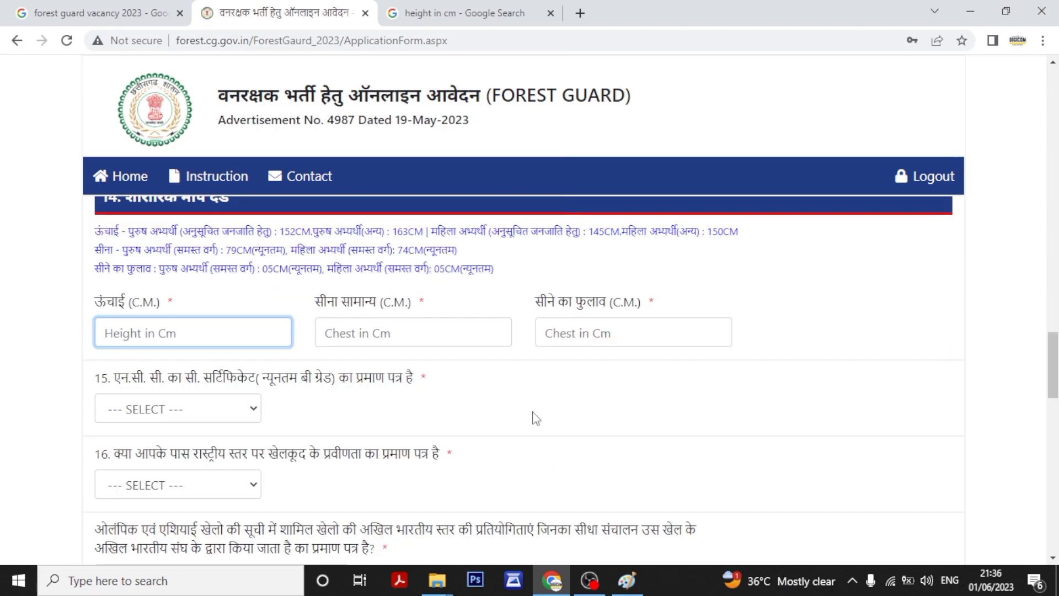
Convert 5.7 inches to centimetres and paste the 14.478 result into the Height field.
click(464, 9)
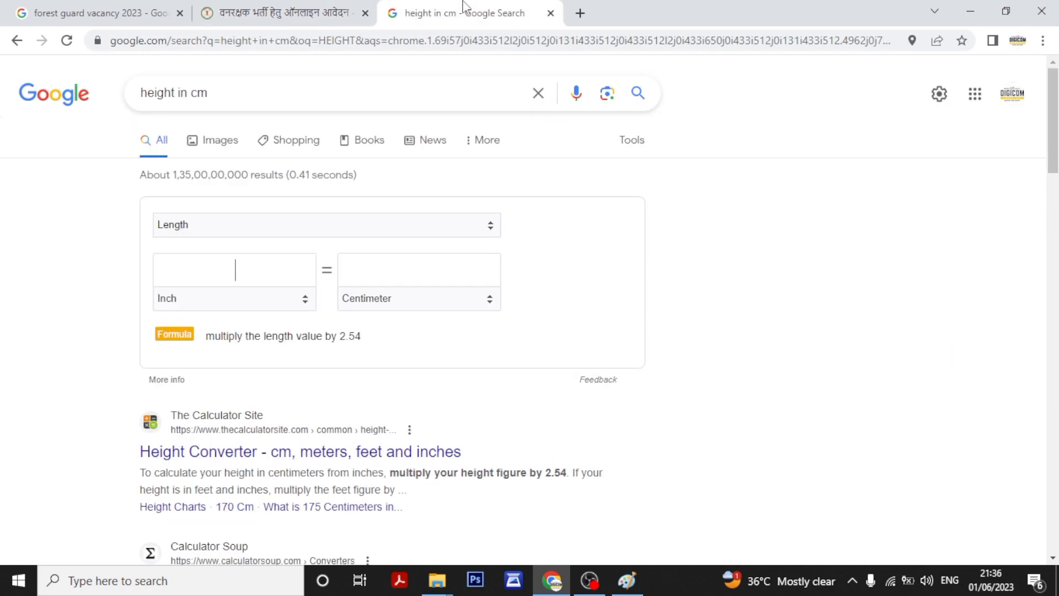
click(233, 274)
text(5.7)
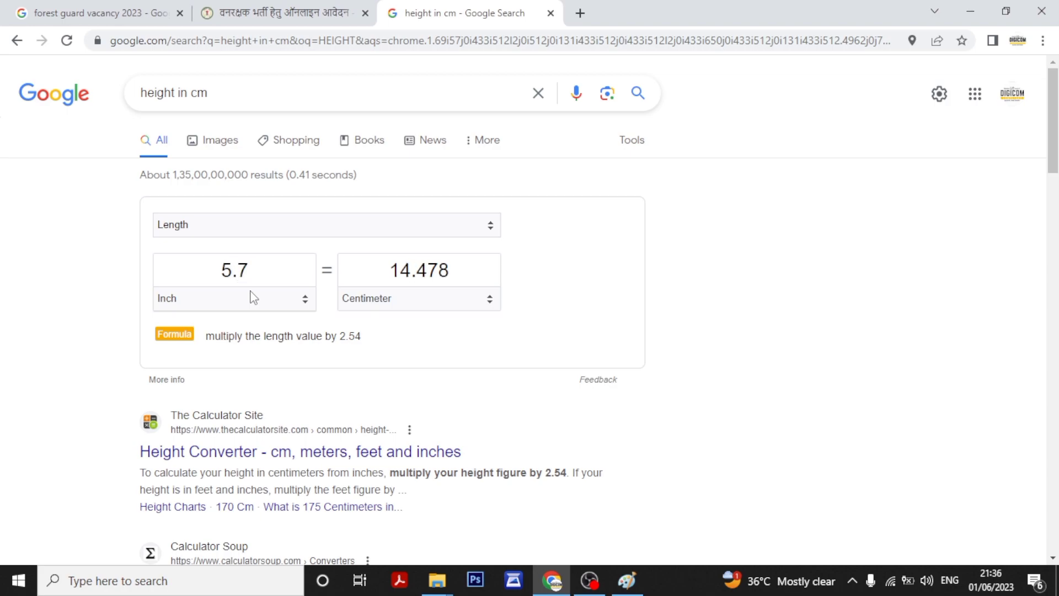
drag(472, 273, 395, 274)
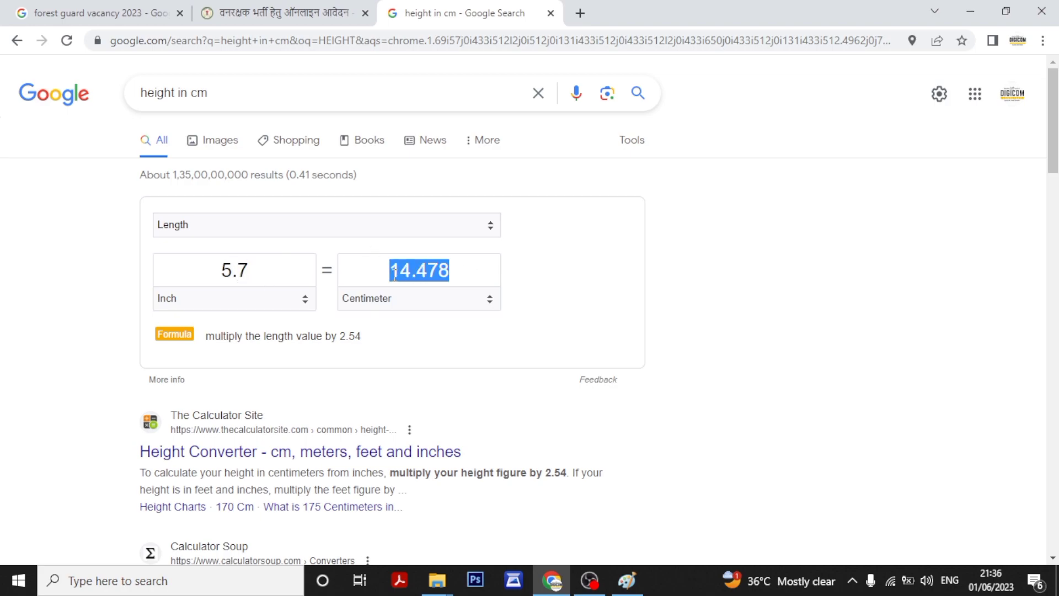
right_click(394, 273)
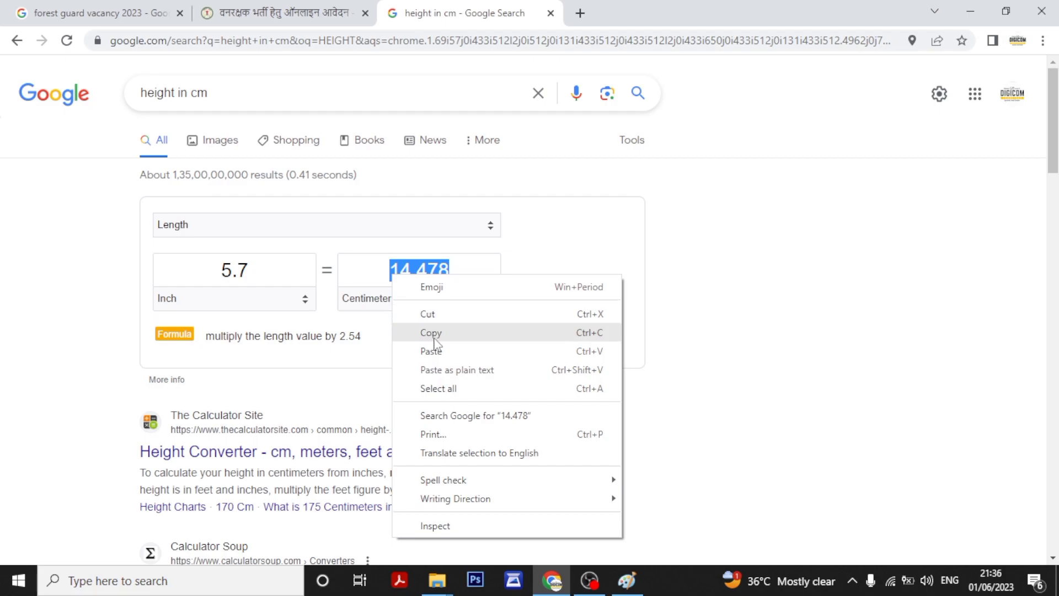
click(435, 332)
click(276, 12)
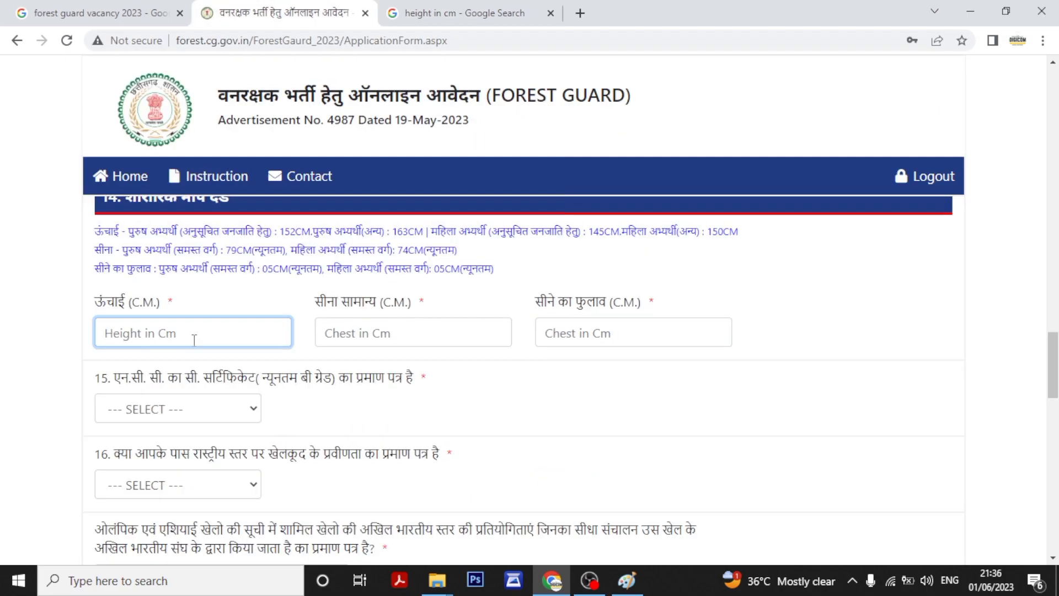
key(ctrl+v)
Convert 39 inches to centimetres and paste 99.06 into the Chest field.
click(493, 6)
drag(307, 265, 149, 274)
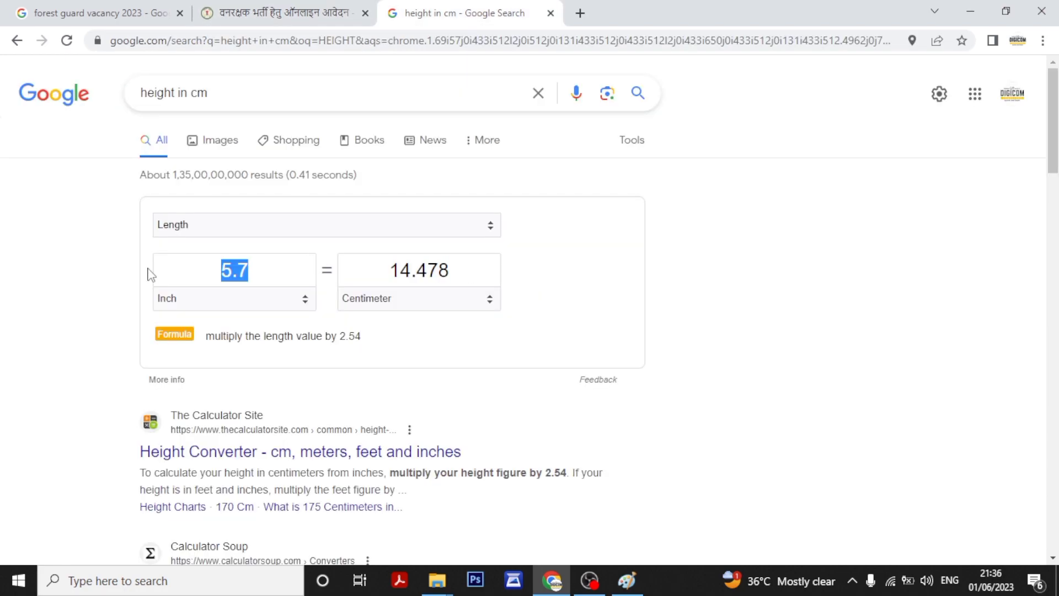
text(39)
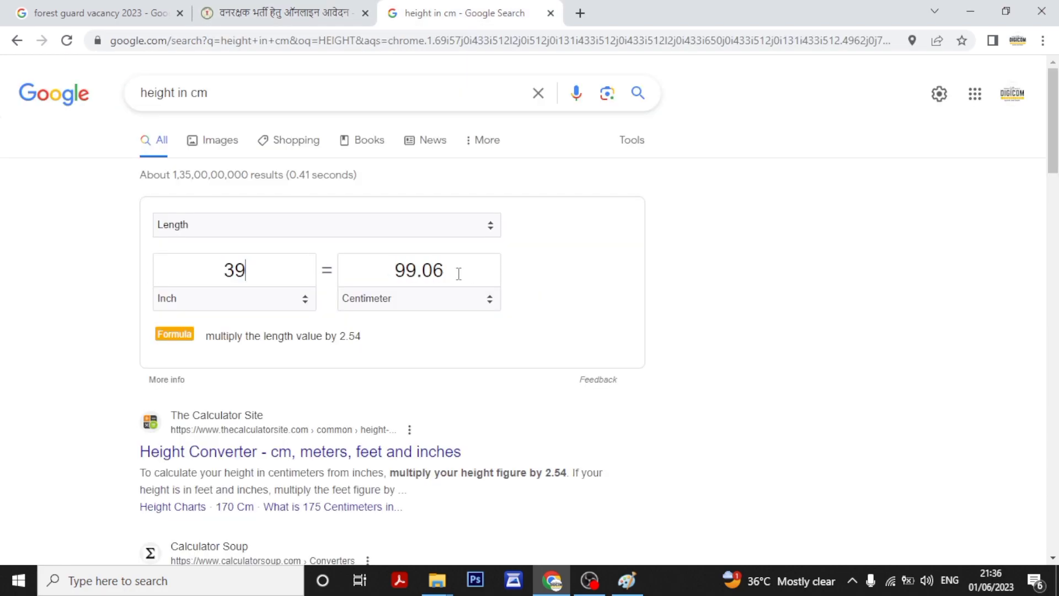
drag(459, 274, 386, 265)
right_click(404, 270)
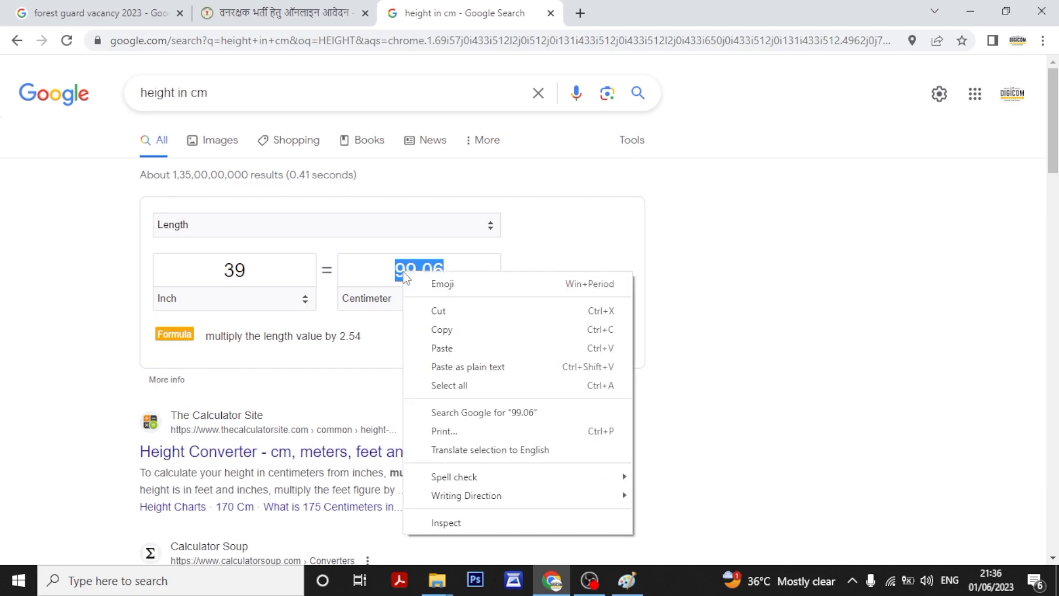
click(447, 331)
click(239, 8)
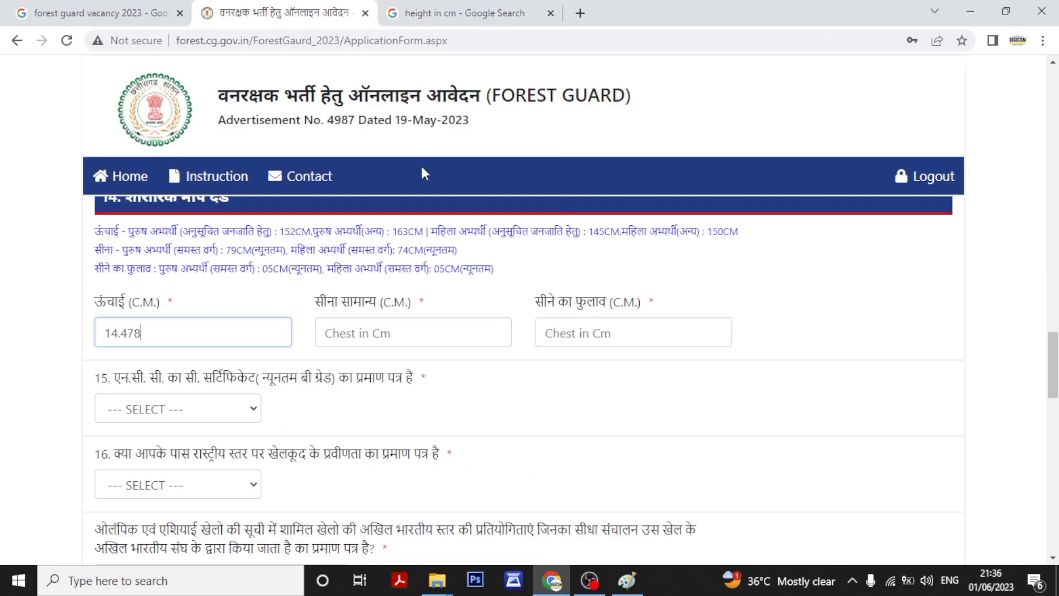
click(427, 342)
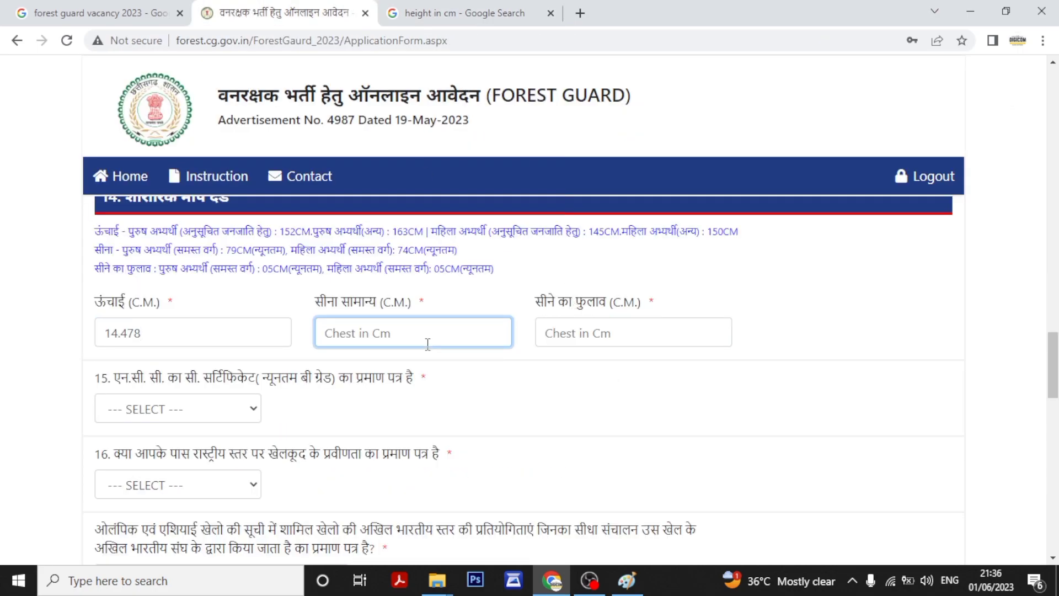
key(ctrl+v)
Convert 41 inches to centimetres and paste 104.14 into the Chest Expansion field.
click(521, 8)
click(268, 272)
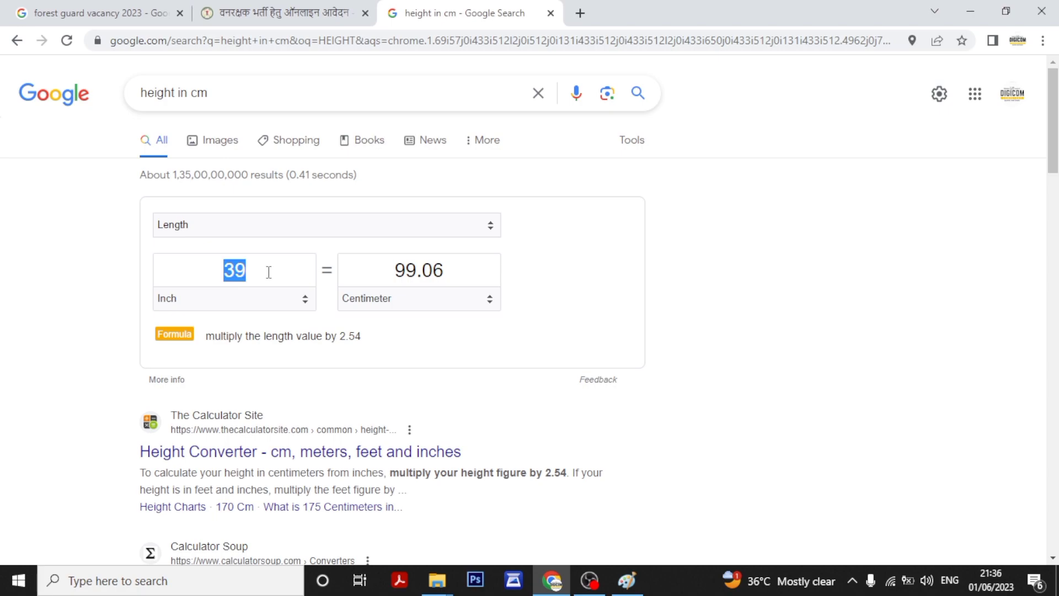
key(BackSpace)
text(41)
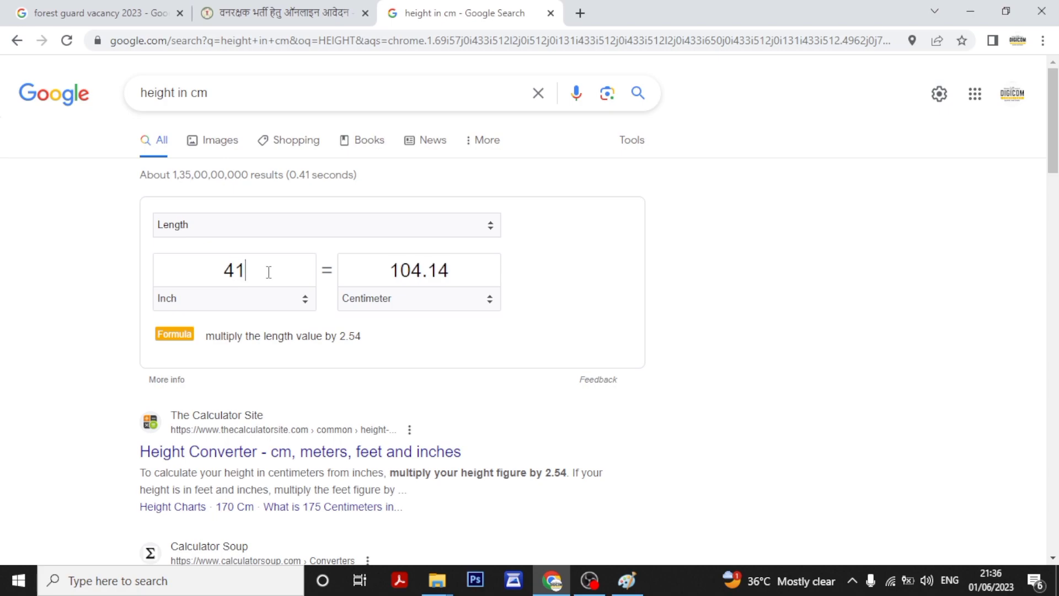
drag(457, 273, 388, 269)
right_click(418, 274)
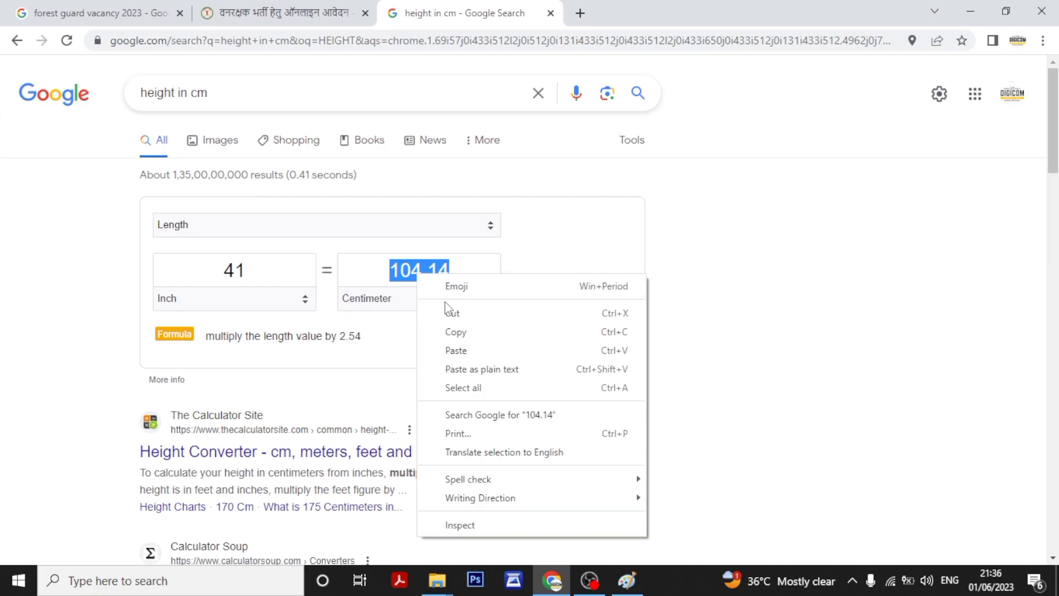
click(456, 332)
click(276, 13)
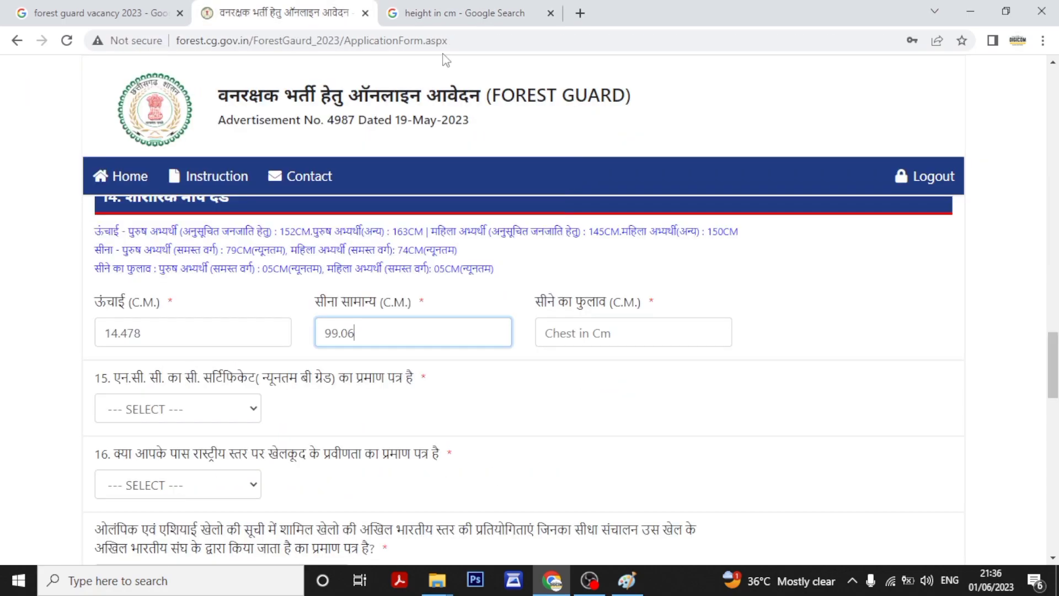
click(613, 326)
key(ctrl+v)
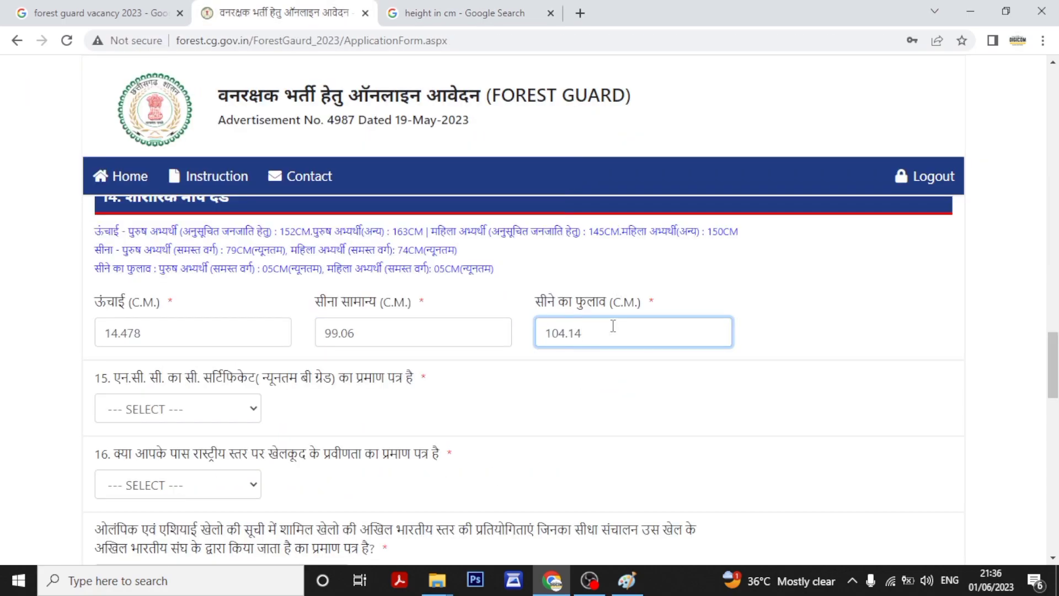
click(879, 349)
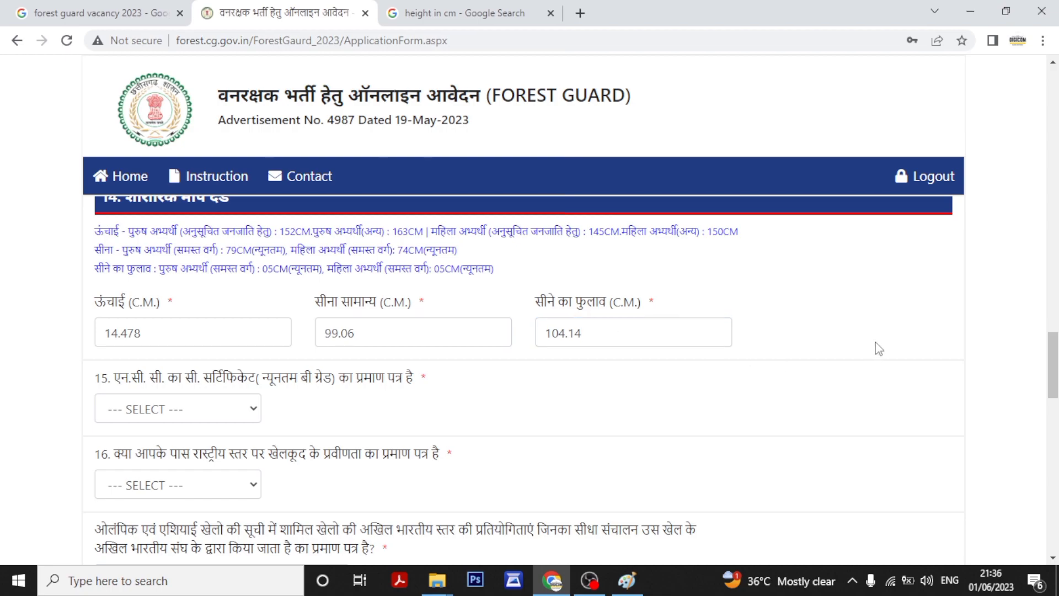
Answer No to question 15 (NCC C certificate) and question 16 (national-level sports certificate).
click(242, 411)
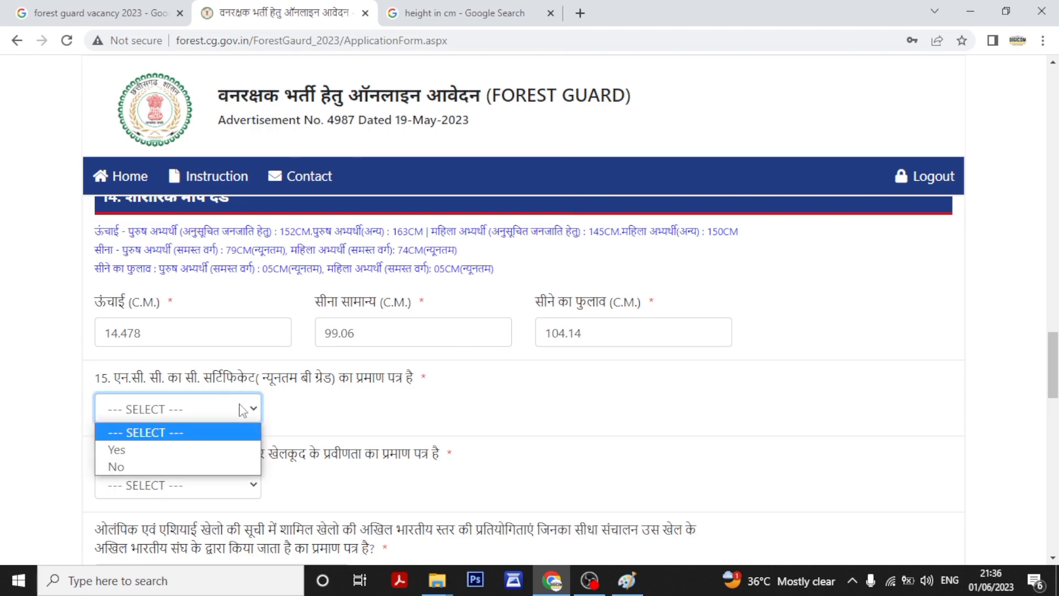
click(161, 468)
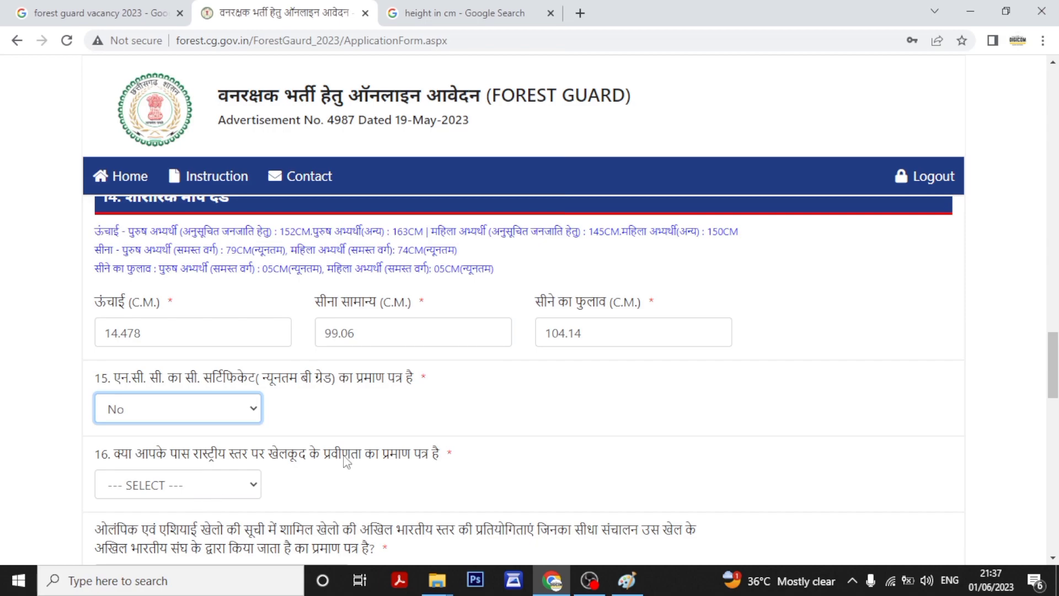
click(182, 488)
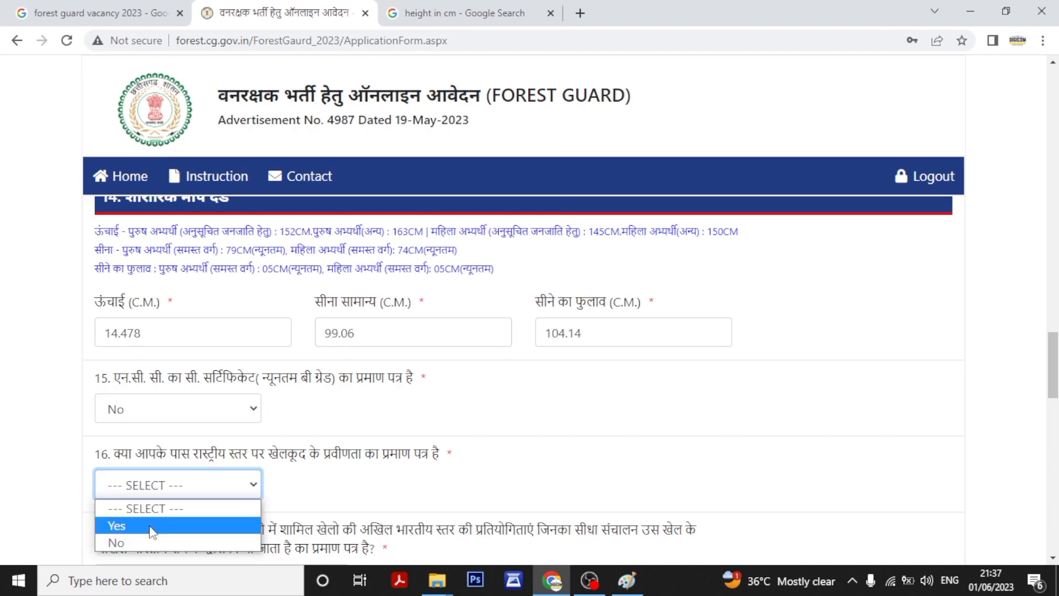
click(143, 543)
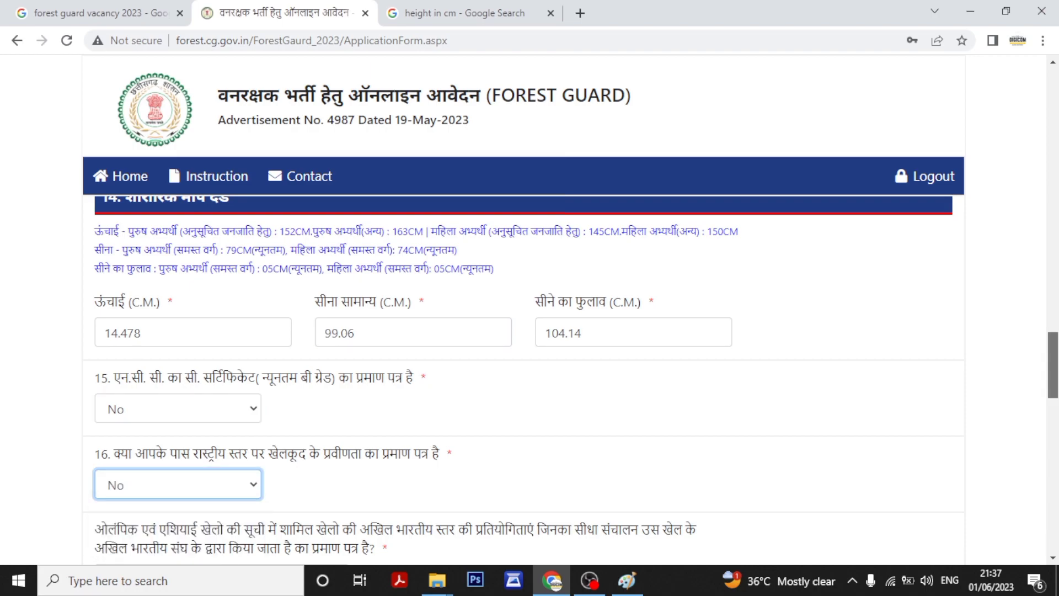
Bring up the answer choices for the Olympic games question further down the form.
scroll(571, 381, down, 1)
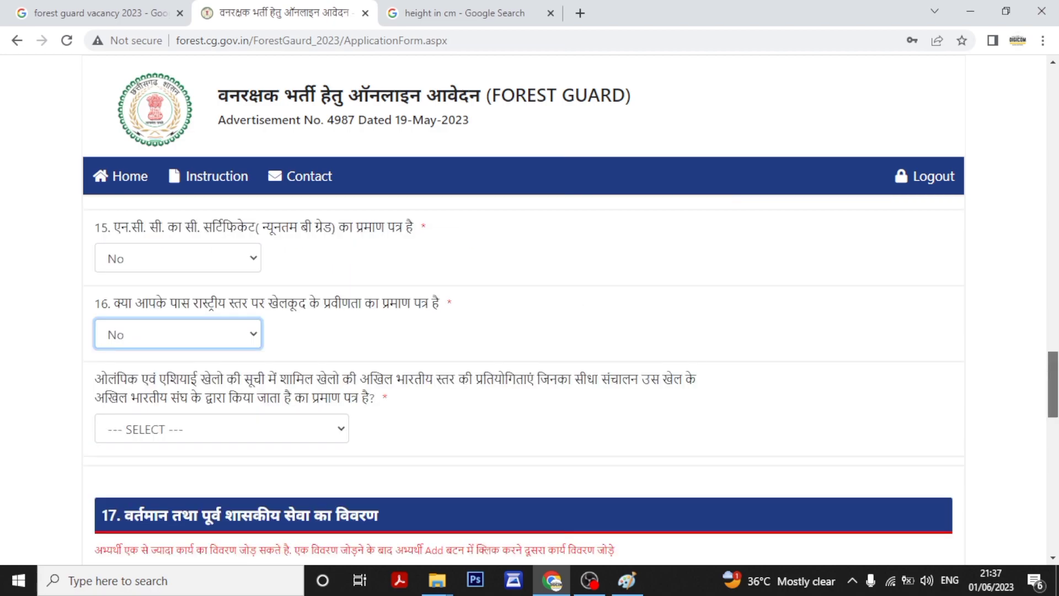
click(309, 422)
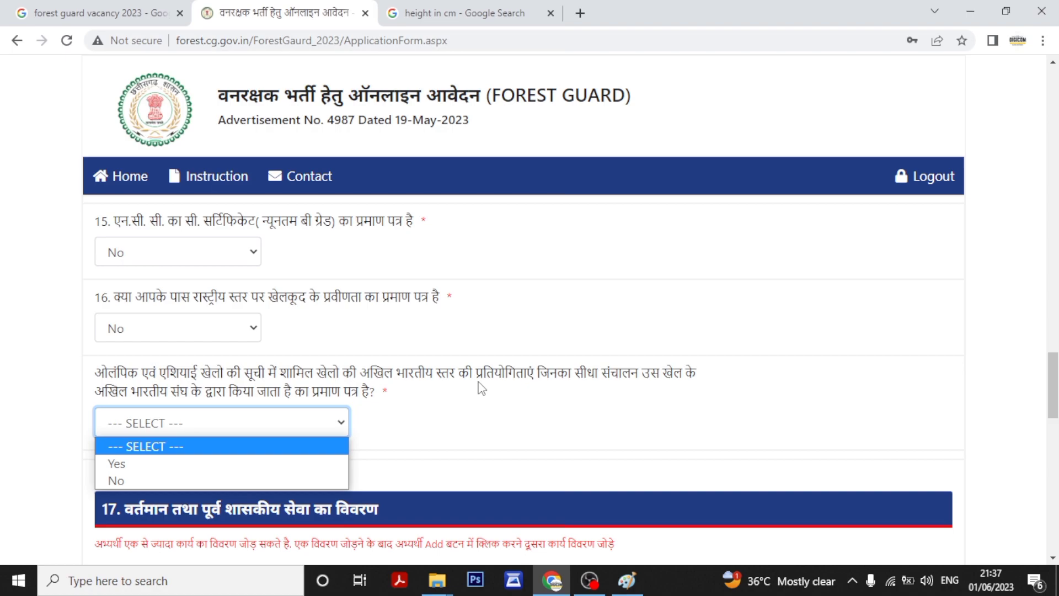
scroll(481, 388, down, 5)
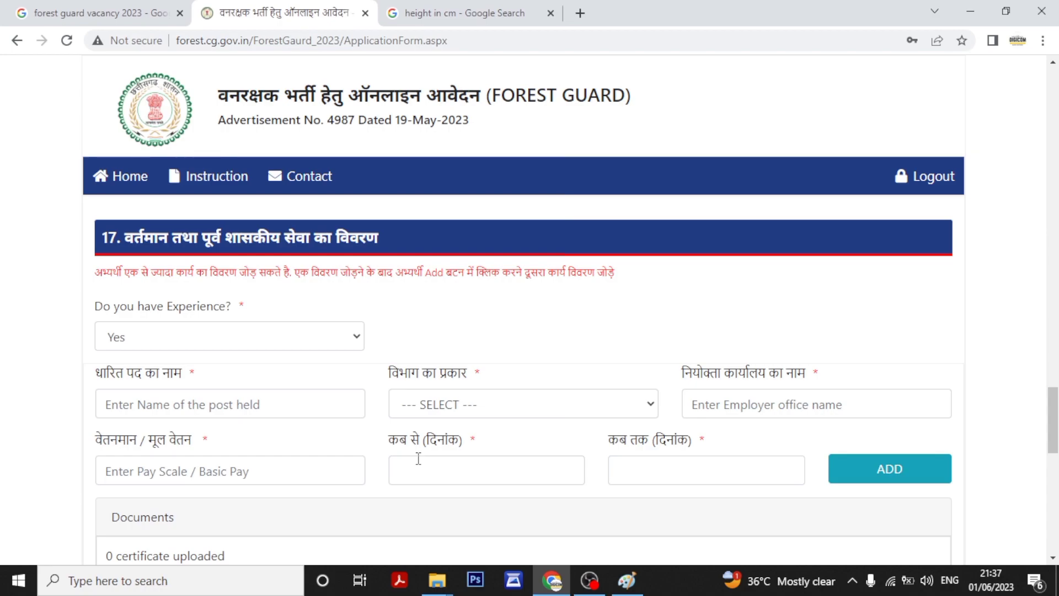
Answer No to question 17, 'Do you have Experience?', on previous government service.
click(250, 342)
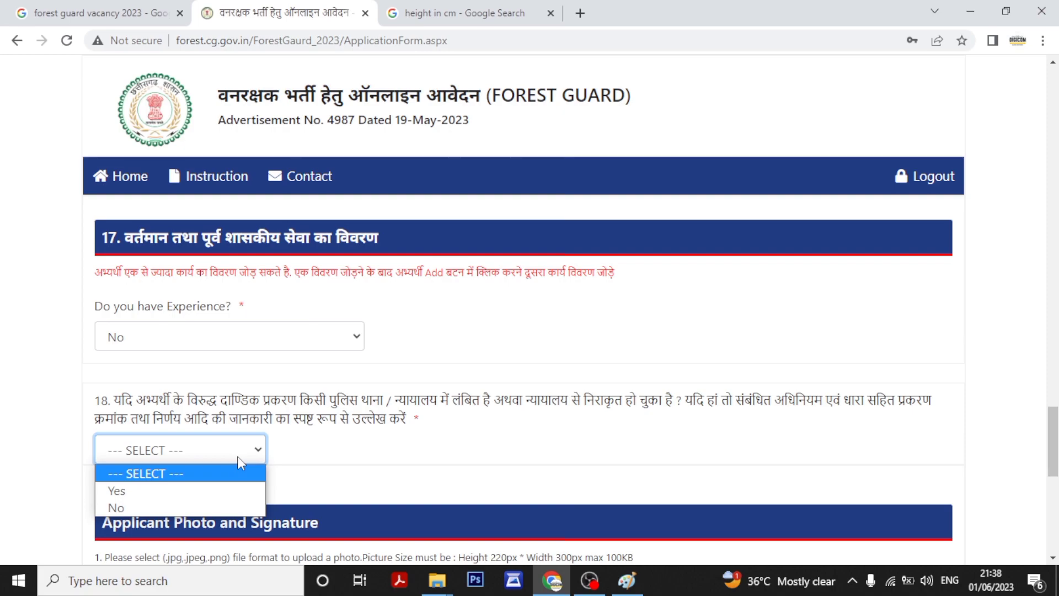
scroll(485, 299, down, 5)
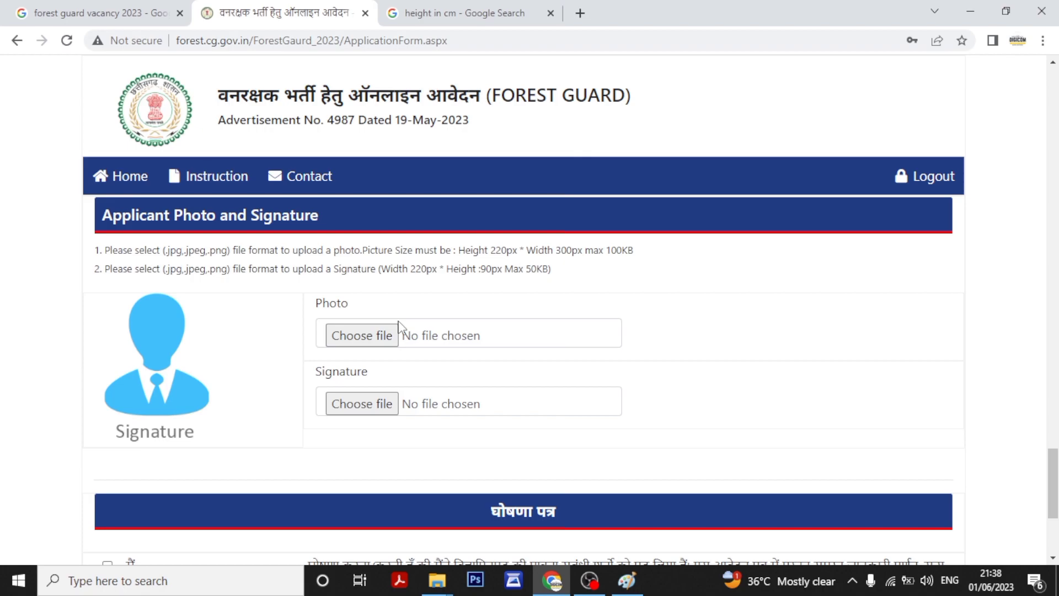
Attach the photo file and save the form with SAVE & CONTINUE.
click(389, 336)
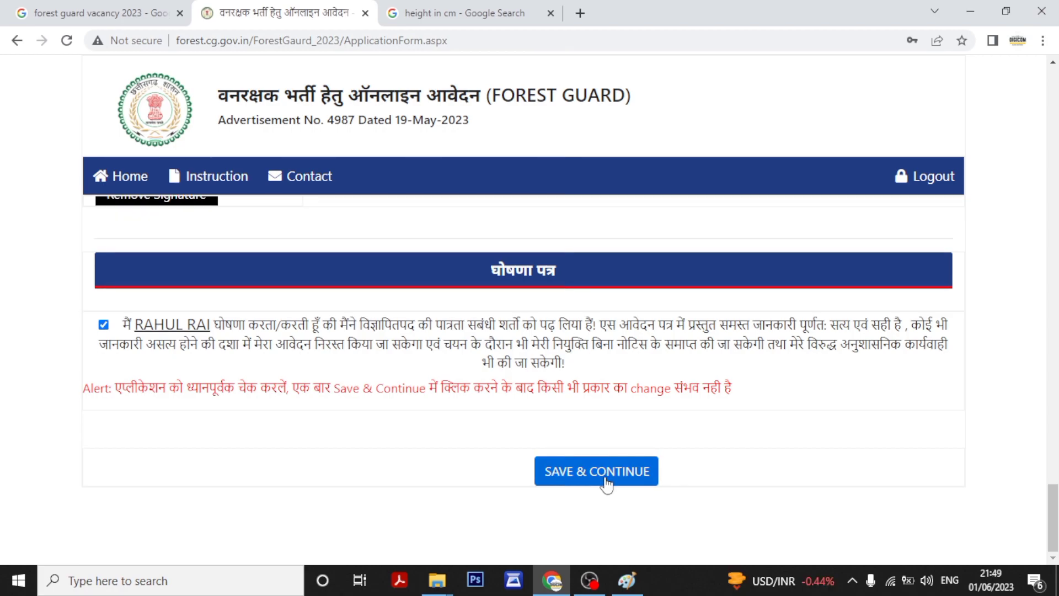
click(607, 472)
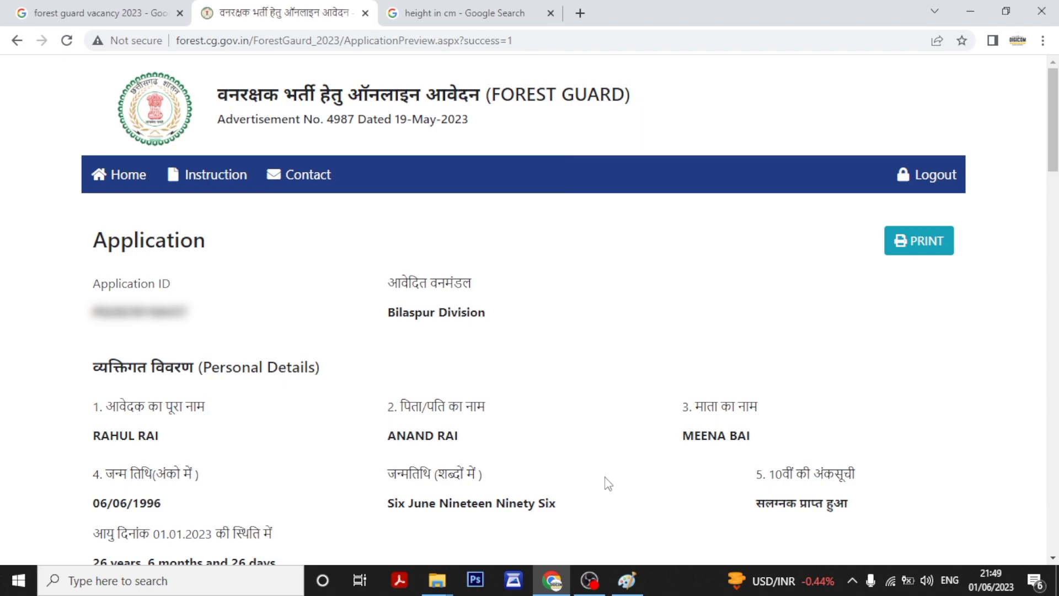
key(ctrl+Tab)
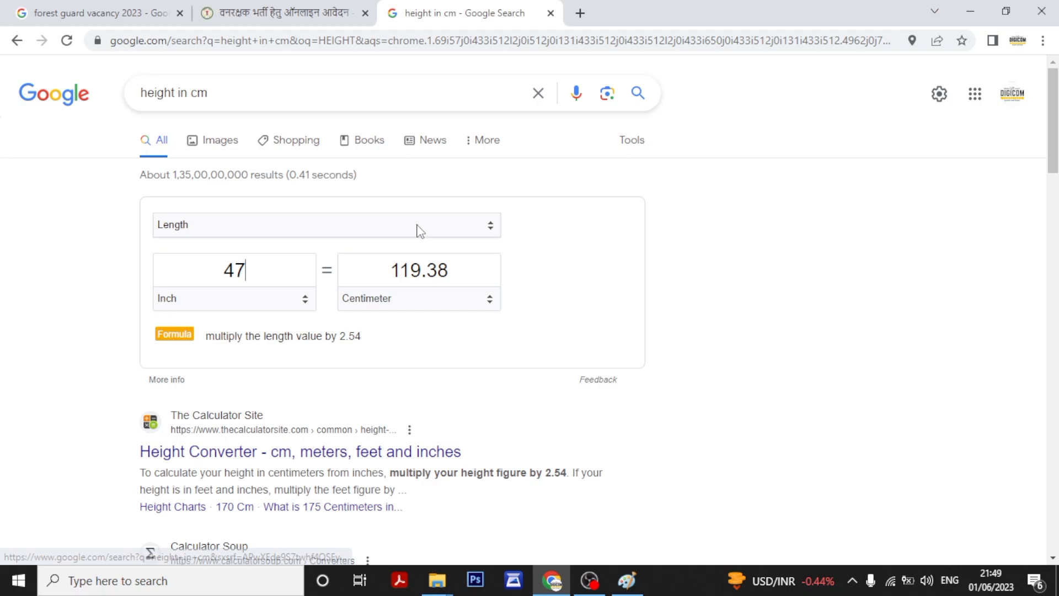
click(271, 6)
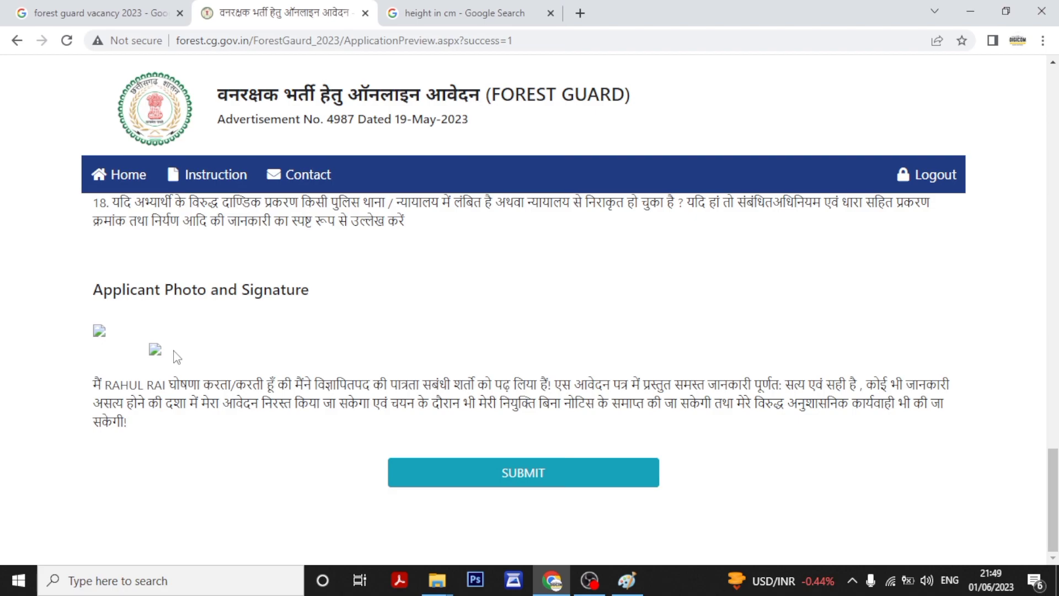
Submit the application and print the Application (SUCCESS) page.
click(530, 475)
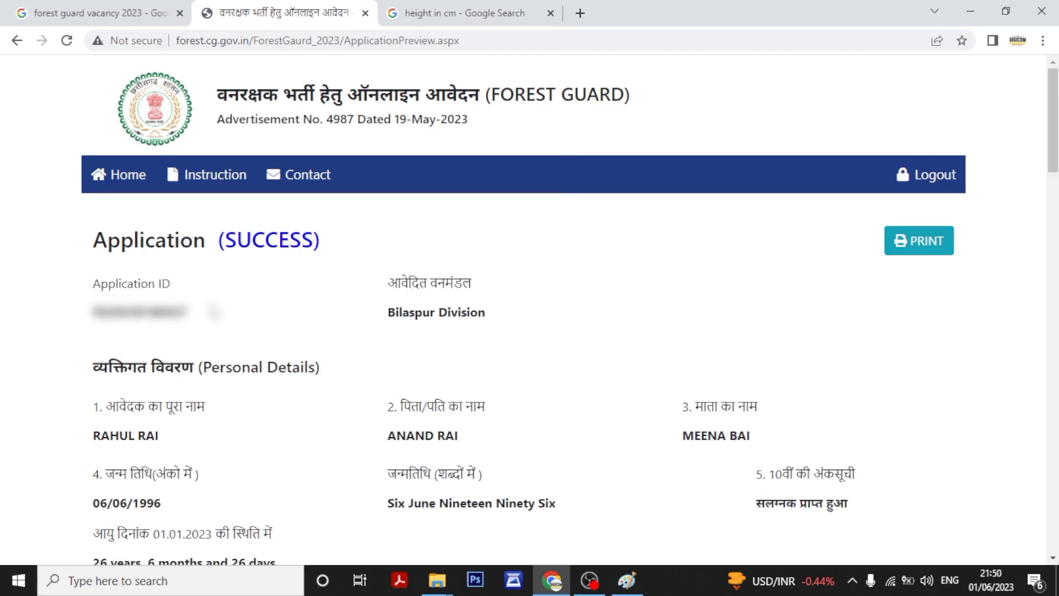
click(931, 234)
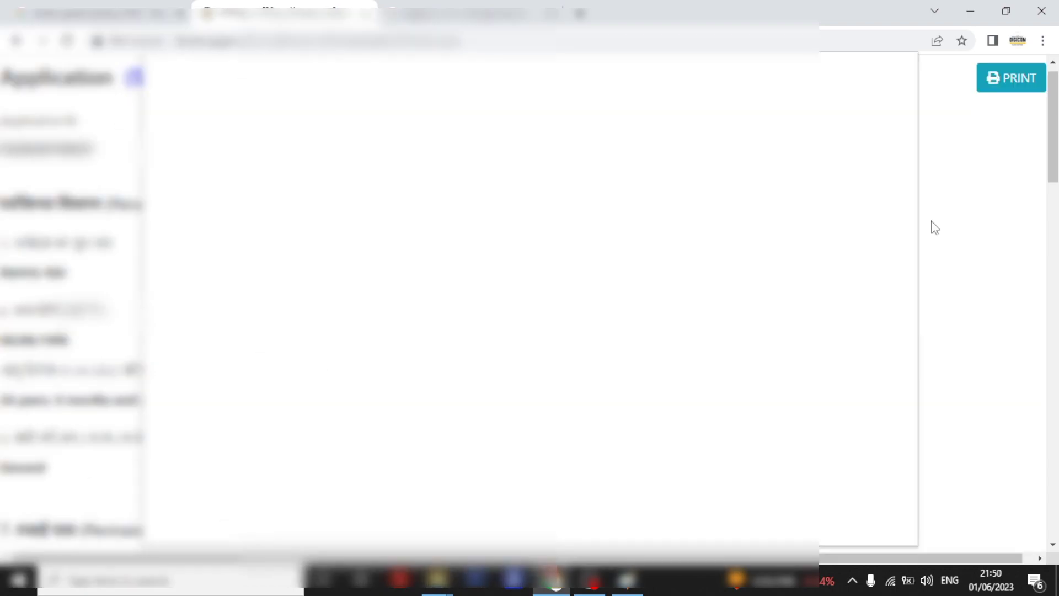